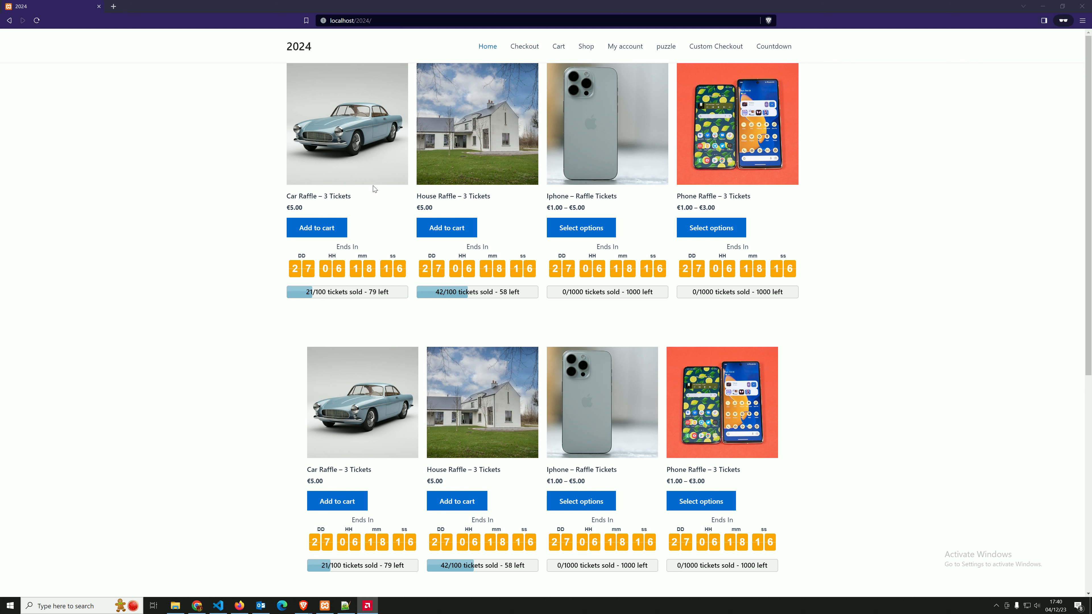
Examine the raffle countdowns and ticket progress bars on the shop page, home page and House Raffle product page
{"action": "left_click", "coordinate": [586, 48]}
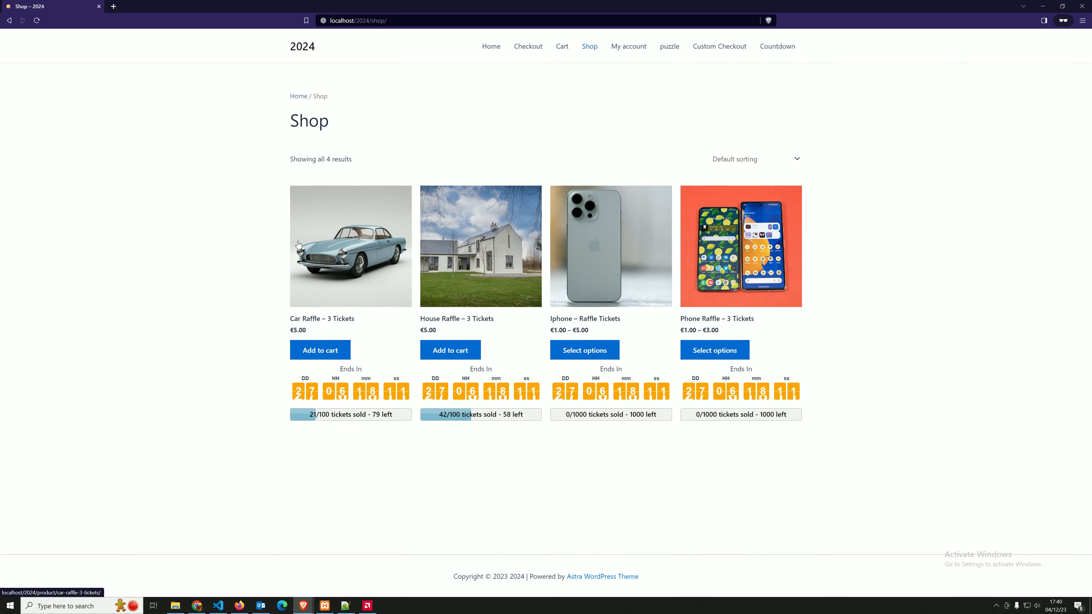
{"action": "left_click", "coordinate": [491, 48]}
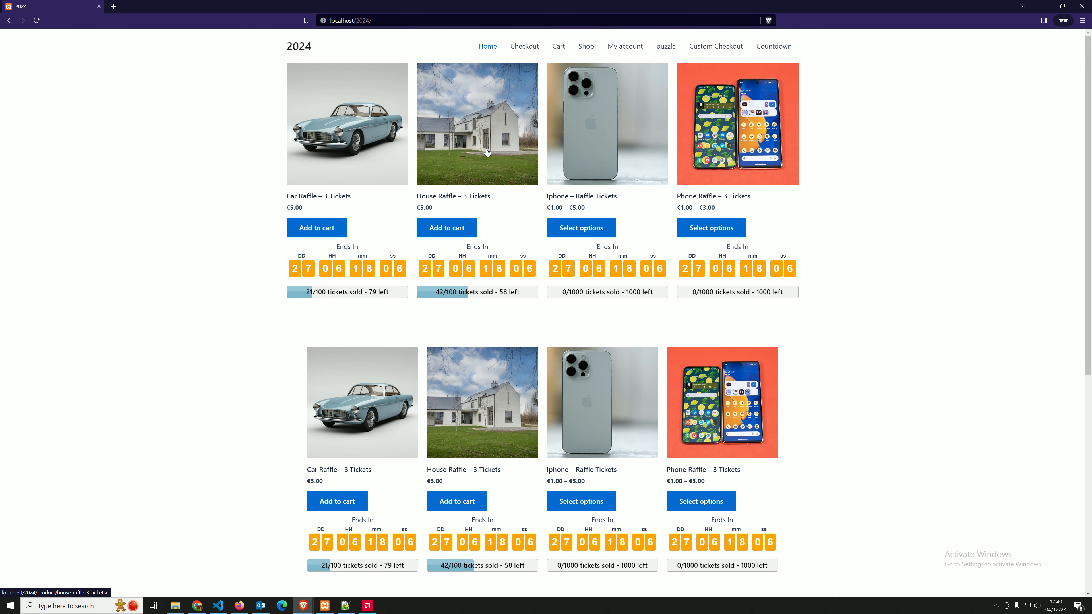
{"action": "scroll", "coordinate": [487, 152], "scroll_direction": "down", "scroll_amount": 8}
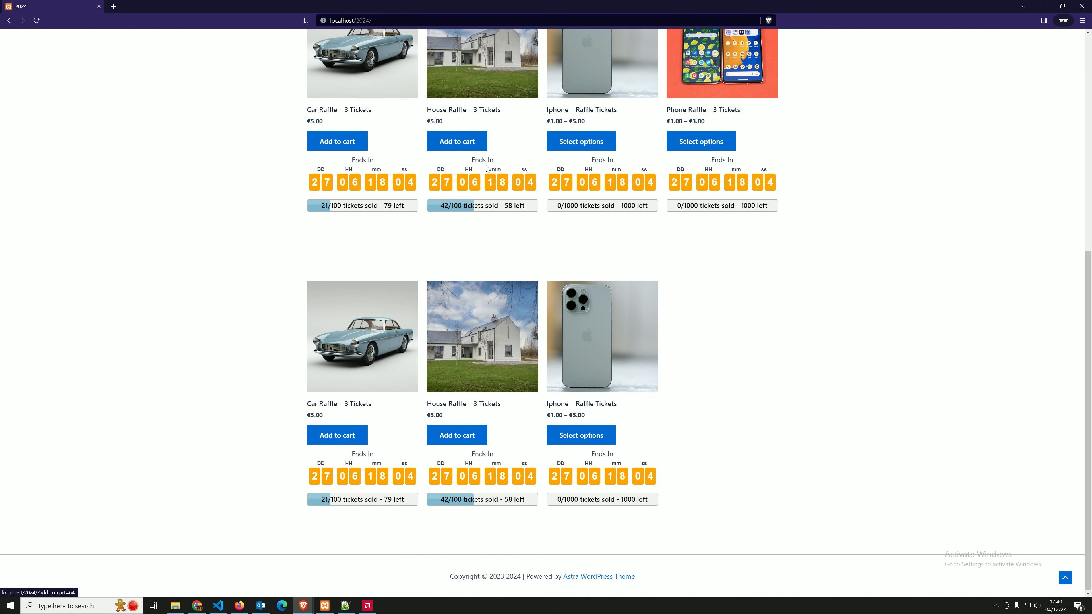
{"action": "scroll", "coordinate": [483, 178], "scroll_direction": "up", "scroll_amount": 8}
{"action": "scroll", "coordinate": [483, 179], "scroll_direction": "down", "scroll_amount": 4}
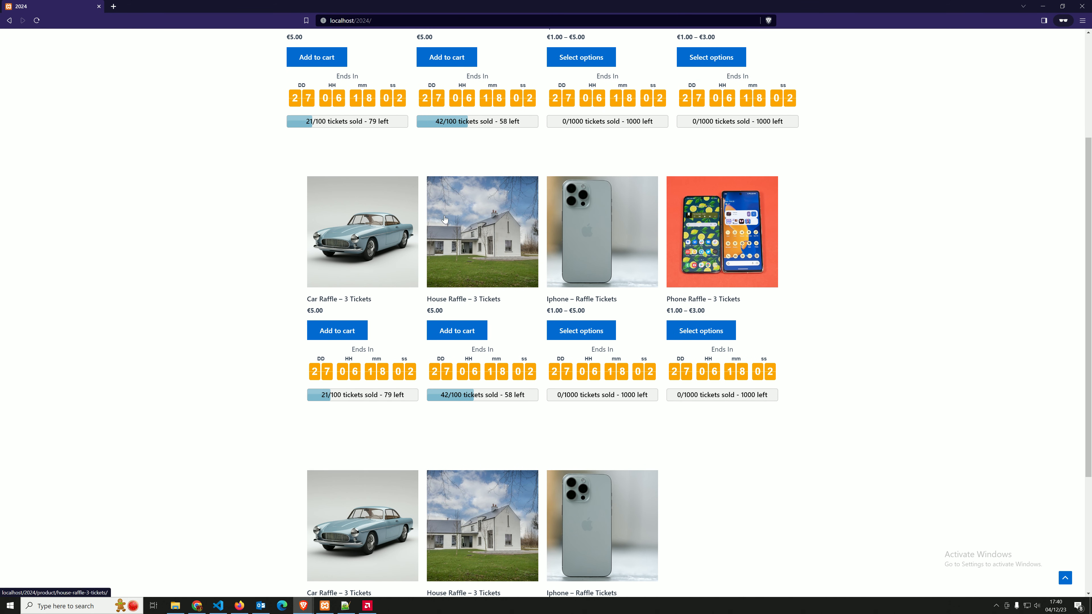
{"action": "scroll", "coordinate": [821, 237], "scroll_direction": "up", "scroll_amount": 4}
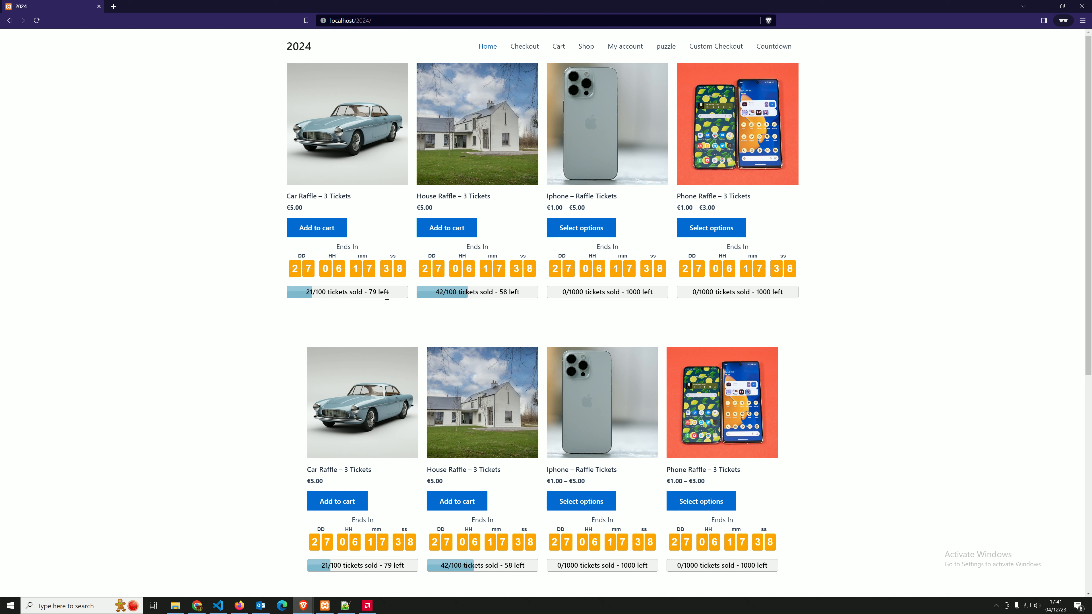
{"action": "left_click", "coordinate": [452, 185]}
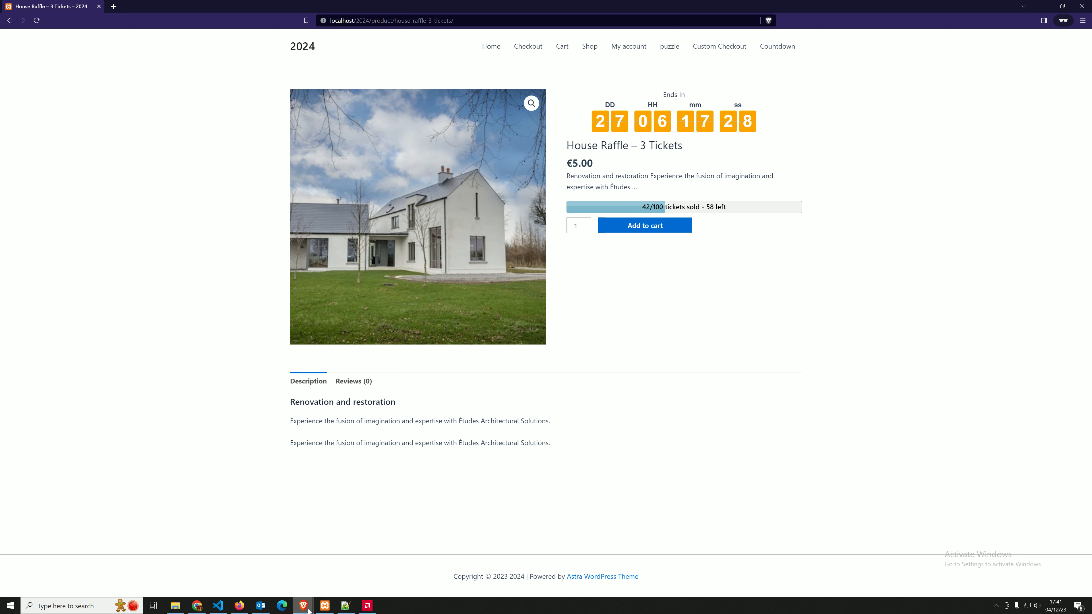
Switch to the Raffle Play Woo settings and review the general countdown options, including the product page position choices
{"action": "mouse_move", "coordinate": [303, 606]}
{"action": "left_click", "coordinate": [350, 561]}
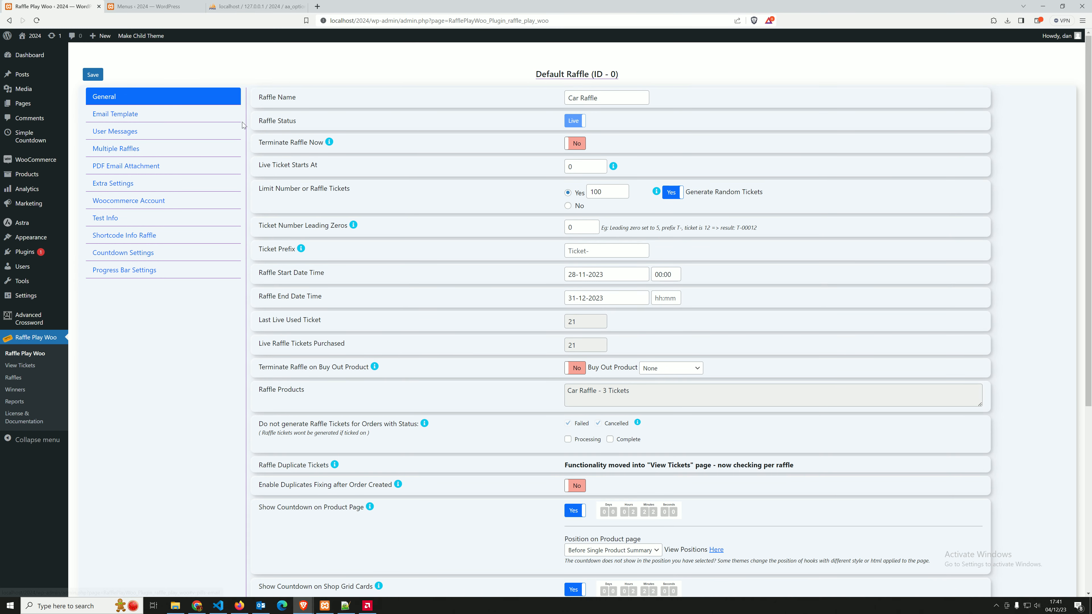
{"action": "scroll", "coordinate": [330, 174], "scroll_direction": "down", "scroll_amount": 8}
{"action": "scroll", "coordinate": [331, 176], "scroll_direction": "up", "scroll_amount": 8}
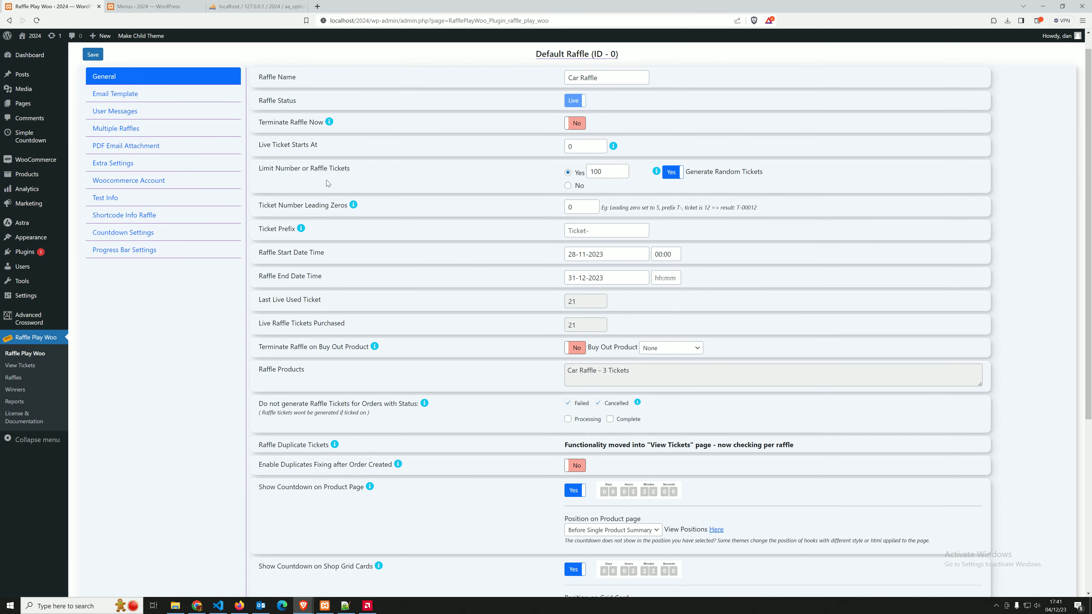
{"action": "scroll", "coordinate": [420, 237], "scroll_direction": "down", "scroll_amount": 7}
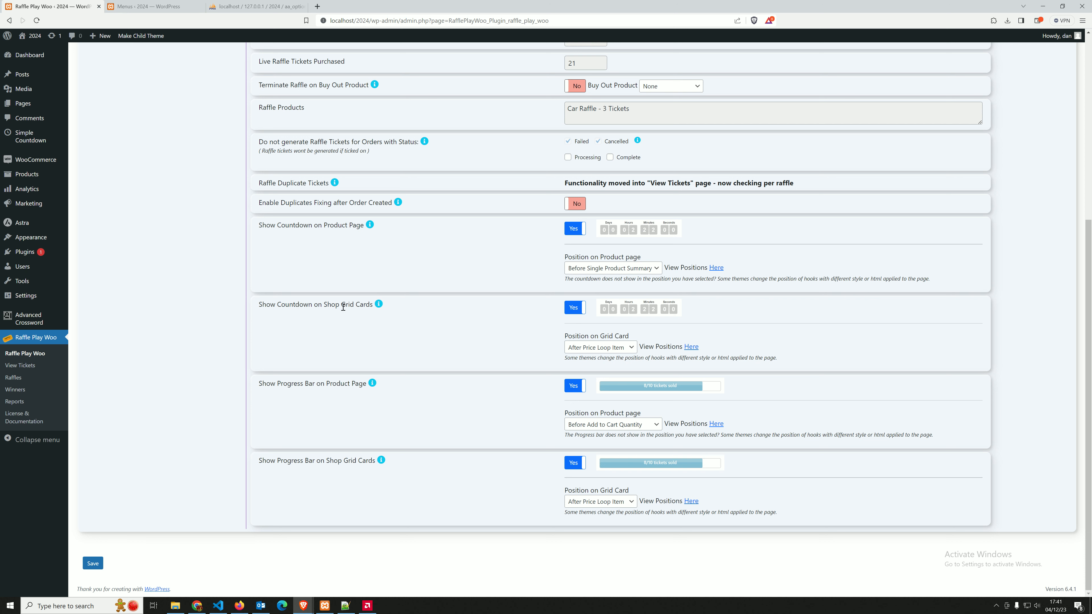
{"action": "left_click_drag", "start_coordinate": [327, 305], "coordinate": [366, 305]}
{"action": "left_click", "coordinate": [357, 370]}
{"action": "left_click", "coordinate": [588, 268]}
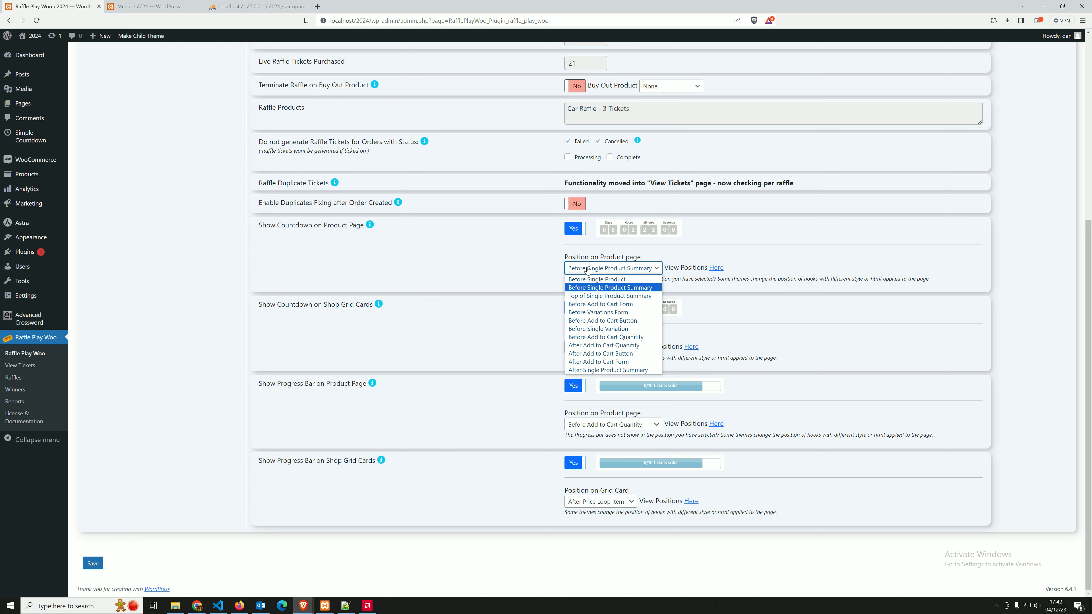
{"action": "left_click", "coordinate": [514, 249]}
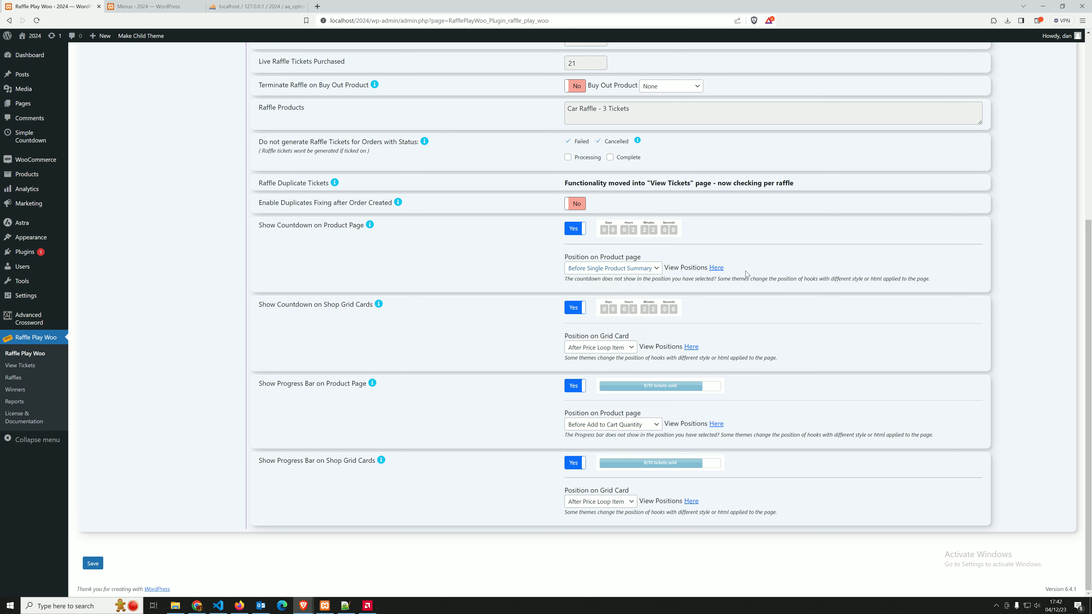
Open the product page countdown's position guide and examine where the WooCommerce single product hooks are placed
{"action": "left_click", "coordinate": [715, 268]}
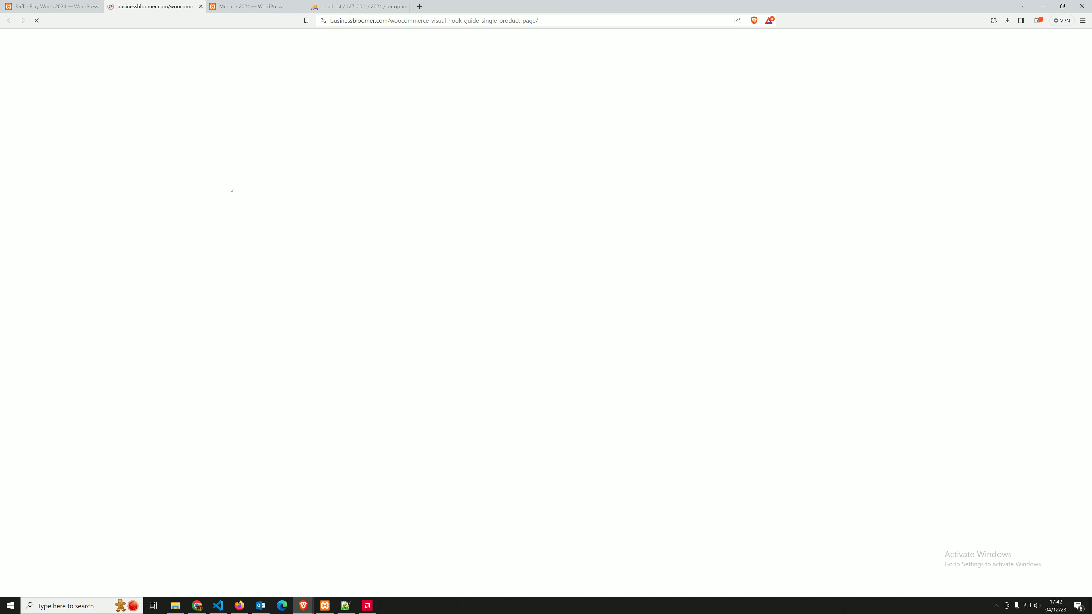
{"action": "scroll", "coordinate": [241, 219], "scroll_direction": "down", "scroll_amount": 8}
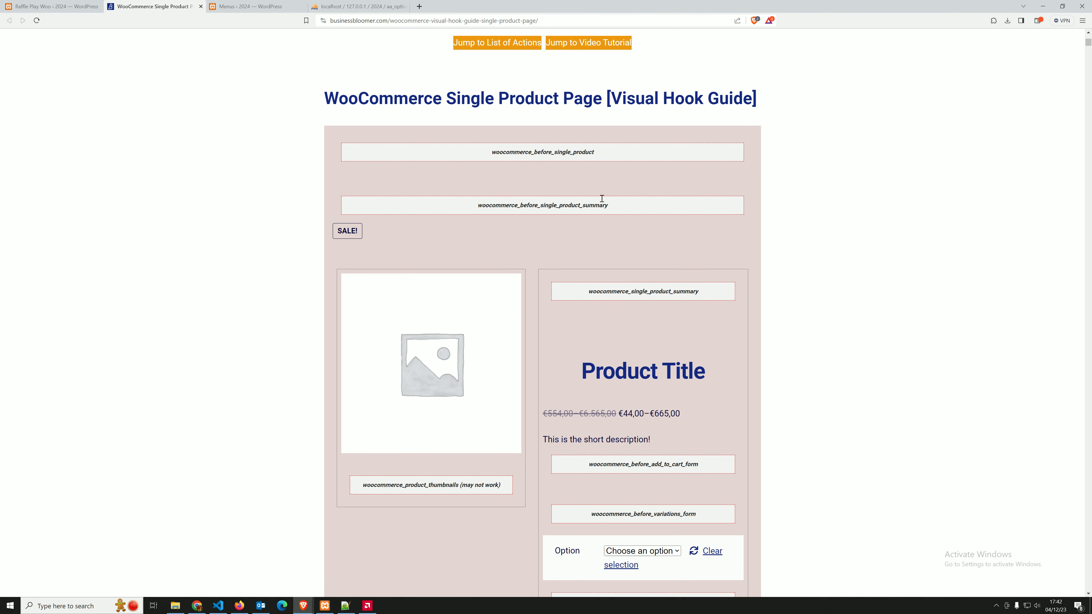
{"action": "scroll", "coordinate": [556, 199], "scroll_direction": "down", "scroll_amount": 15}
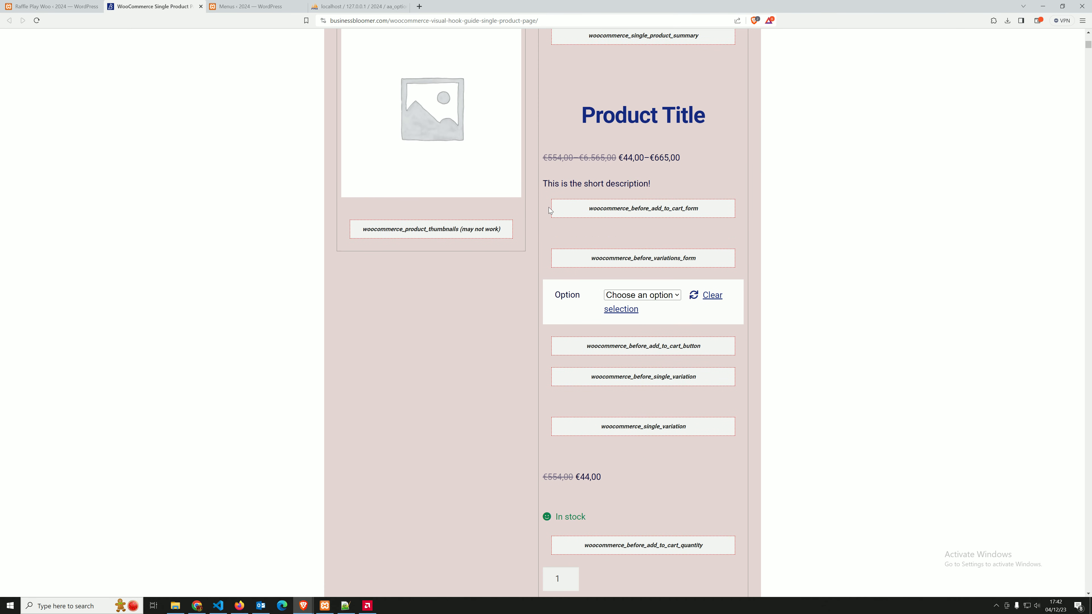
{"action": "scroll", "coordinate": [488, 406], "scroll_direction": "down", "scroll_amount": 4}
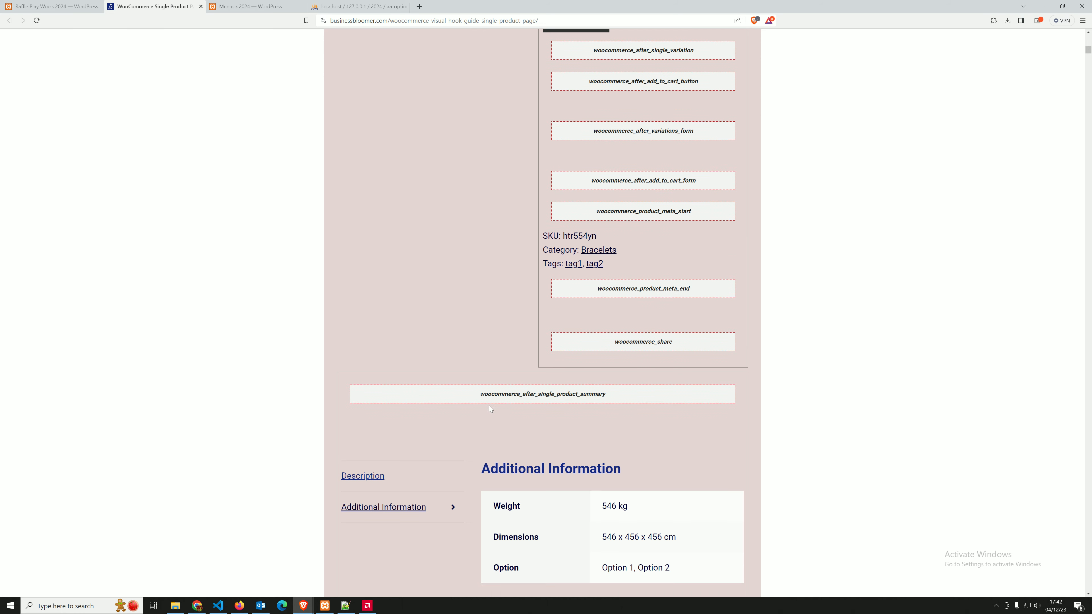
{"action": "scroll", "coordinate": [638, 261], "scroll_direction": "up", "scroll_amount": 10}
{"action": "scroll", "coordinate": [639, 268], "scroll_direction": "up", "scroll_amount": 1}
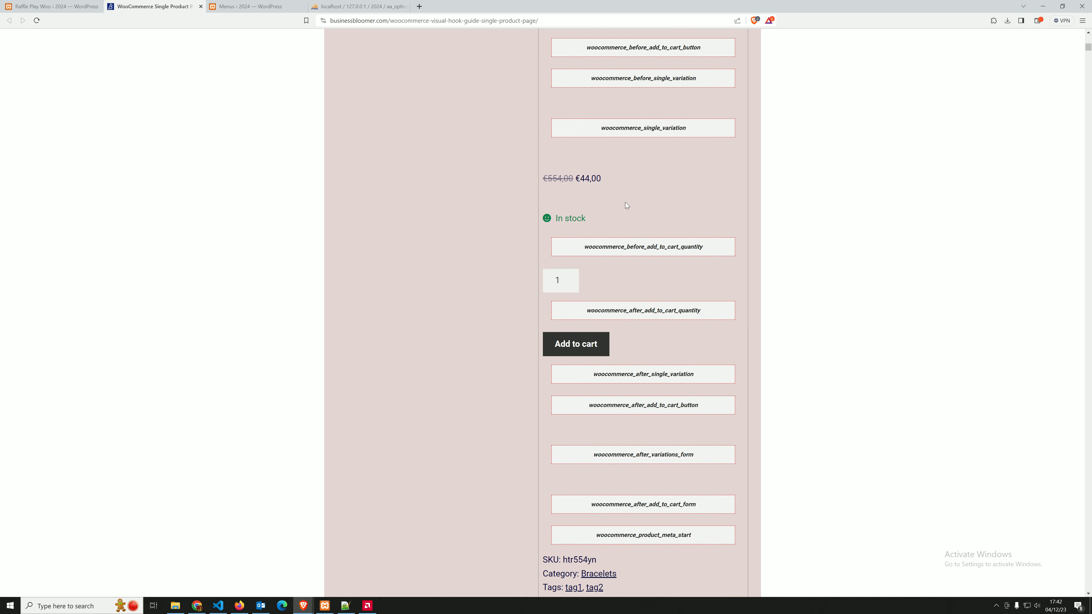
{"action": "scroll", "coordinate": [626, 227], "scroll_direction": "up", "scroll_amount": 6}
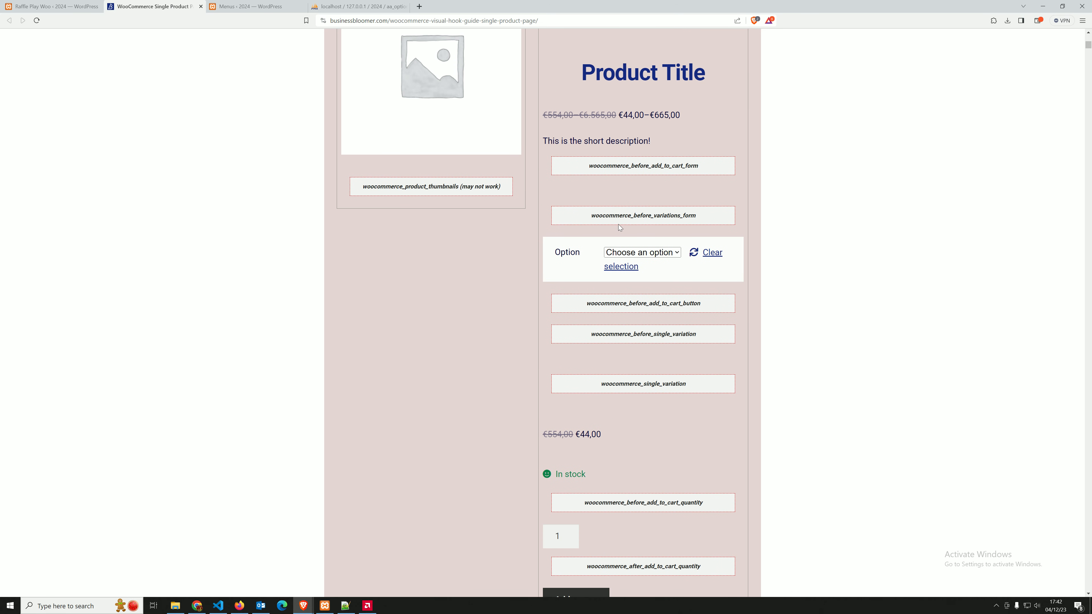
{"action": "scroll", "coordinate": [616, 222], "scroll_direction": "down", "scroll_amount": 9}
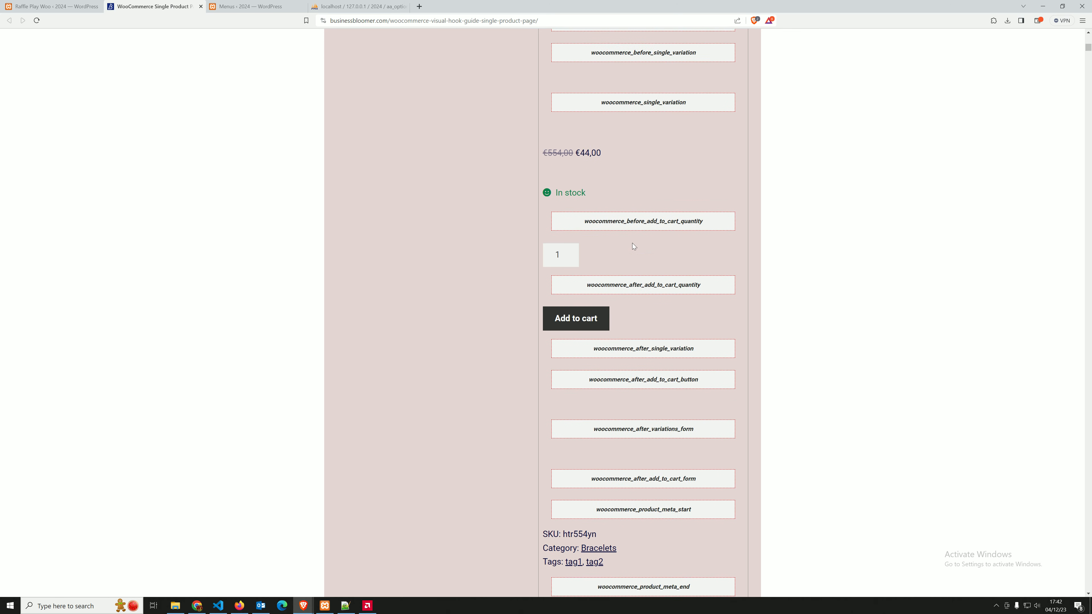
{"action": "scroll", "coordinate": [647, 317], "scroll_direction": "up", "scroll_amount": 15}
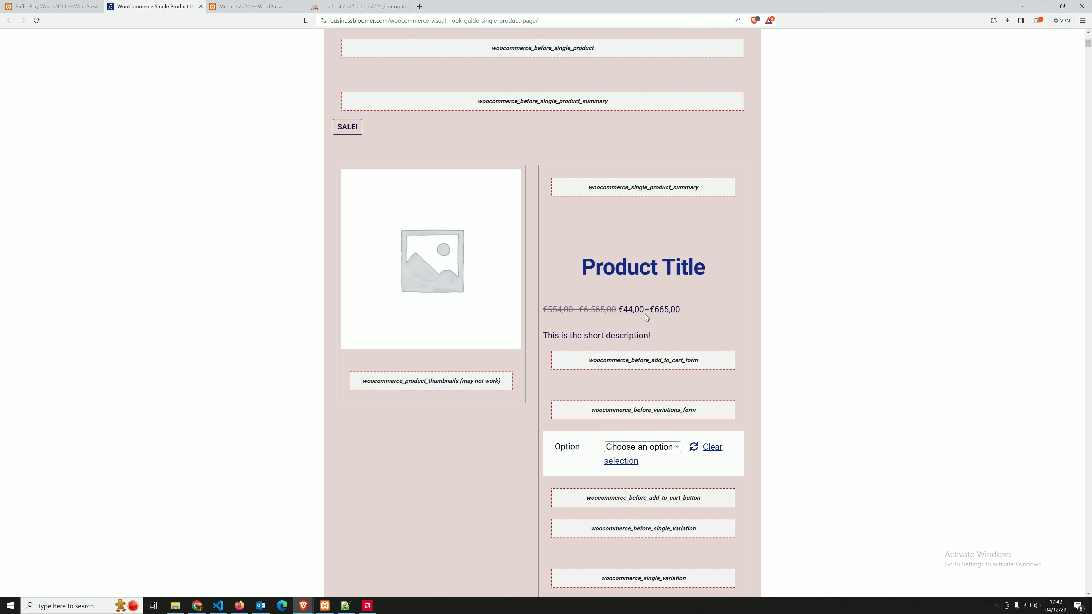
Back in the raffle settings, set the shop grid card countdown position to Before Loop Item and save
{"action": "left_click", "coordinate": [60, 6]}
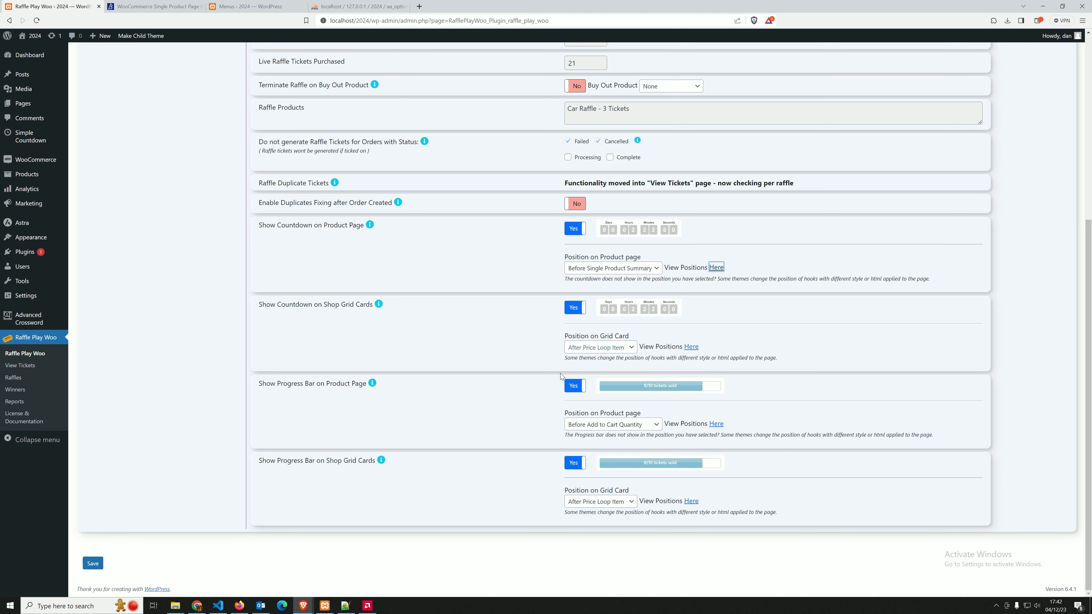
{"action": "left_click", "coordinate": [352, 312]}
{"action": "left_click_drag", "start_coordinate": [341, 304], "coordinate": [371, 308]}
{"action": "left_click", "coordinate": [614, 347]}
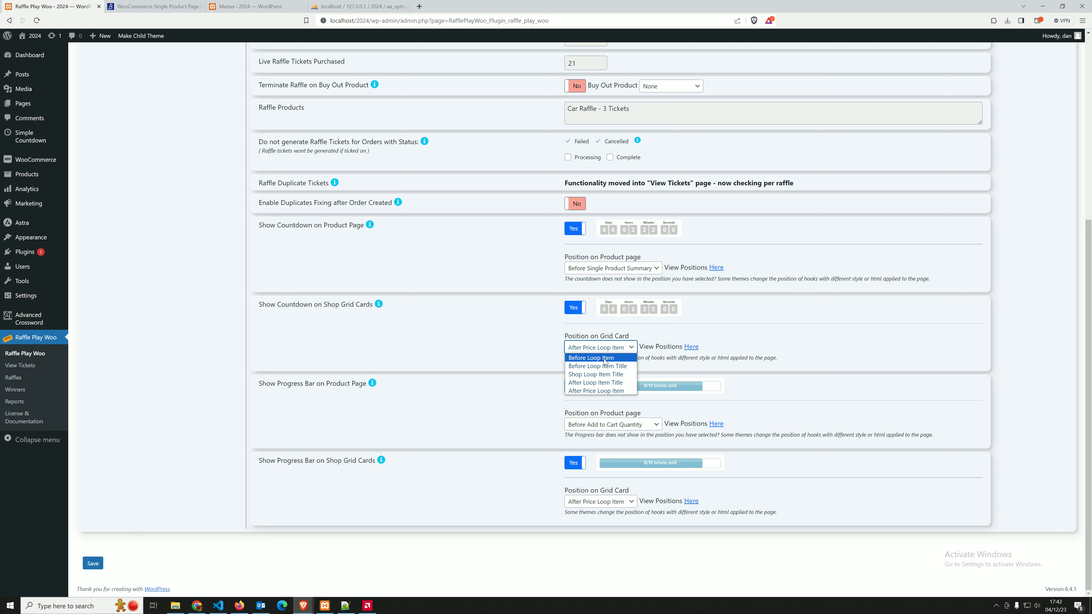
{"action": "left_click", "coordinate": [603, 358]}
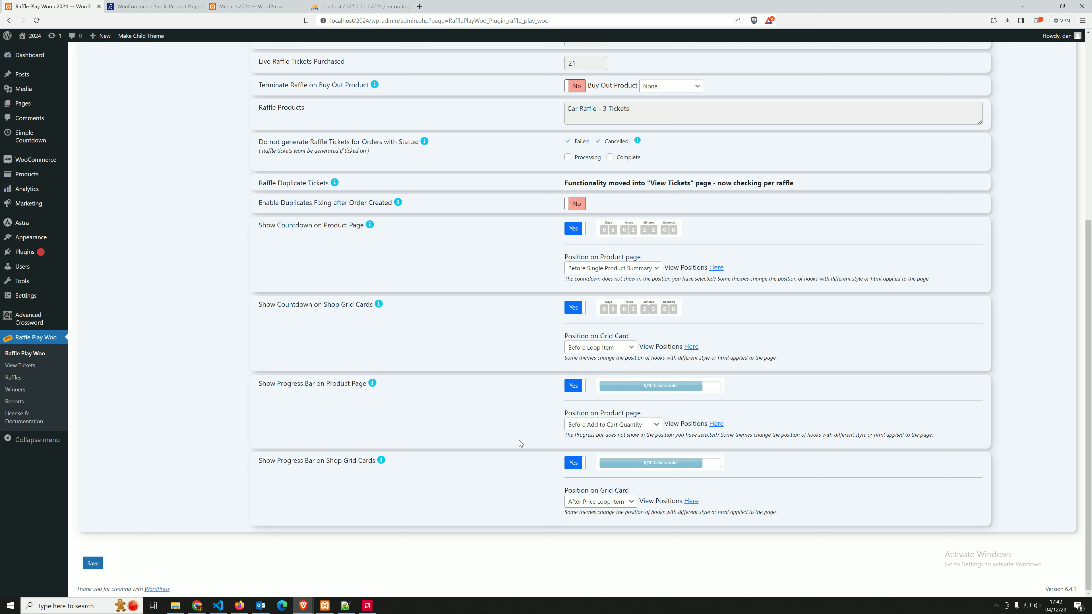
{"action": "left_click", "coordinate": [99, 567]}
Switch to the storefront home page and check where the countdown sits on the raffle cards
{"action": "mouse_move", "coordinate": [303, 605]}
{"action": "left_click", "coordinate": [335, 566]}
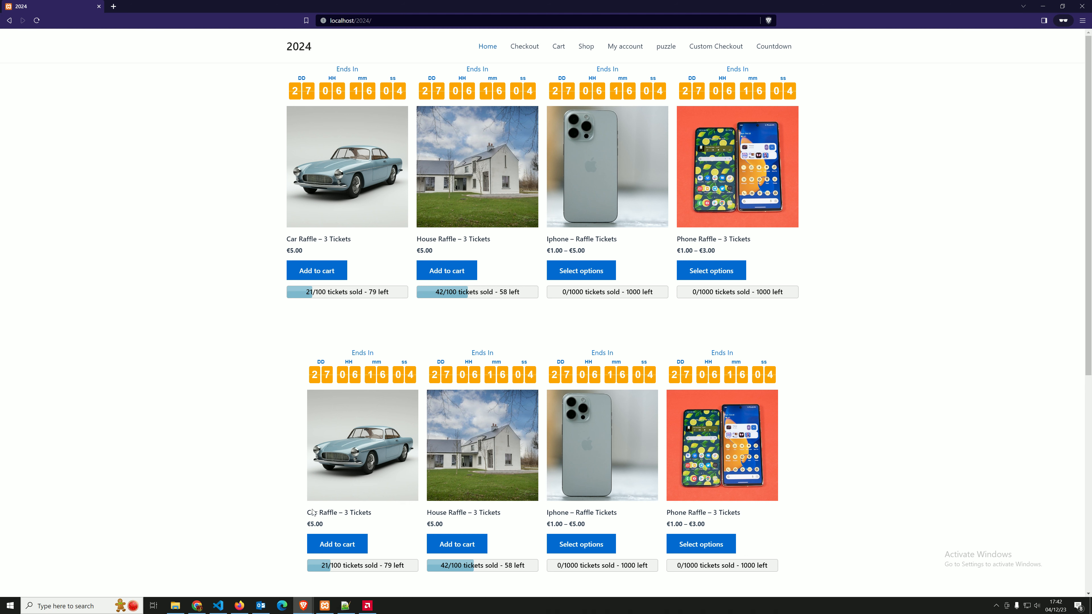
{"action": "left_click", "coordinate": [304, 608]}
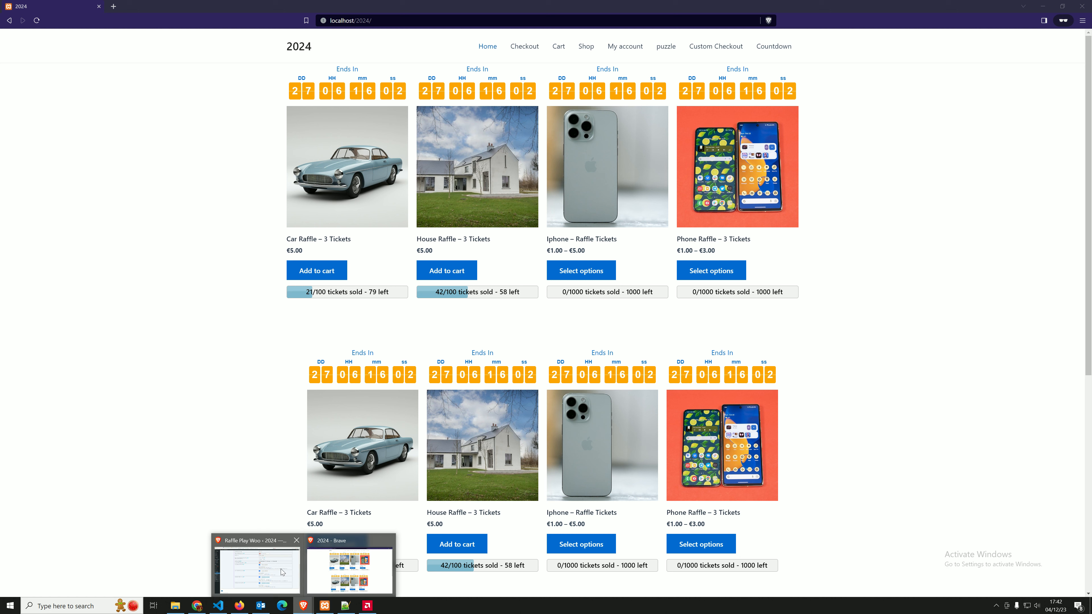
{"action": "left_click", "coordinate": [344, 549]}
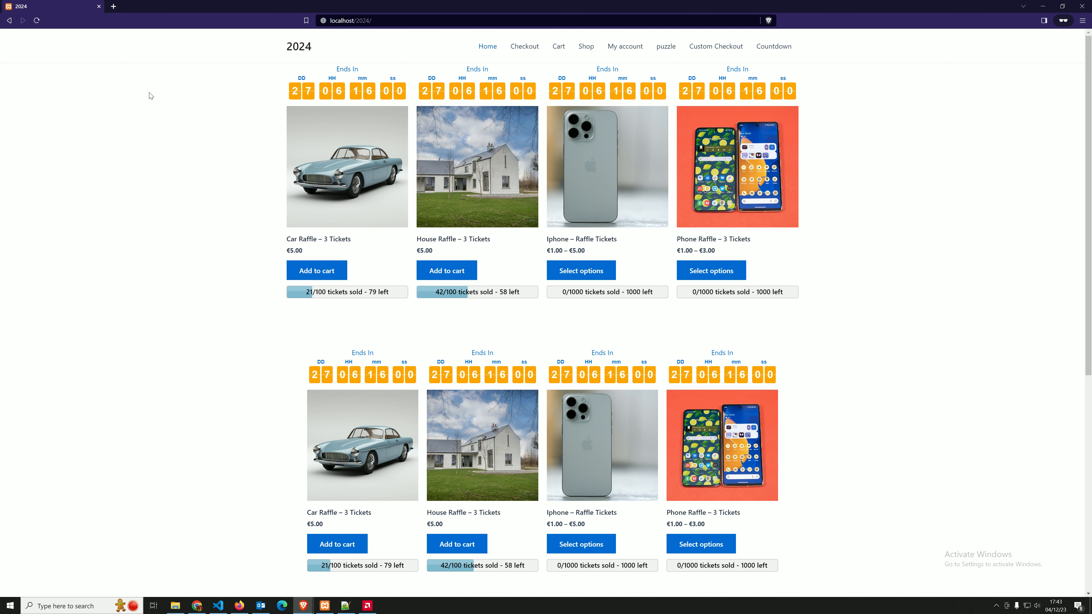
Return to the raffle settings, open the grid card countdown's position guide and examine the shop loop hook locations
{"action": "left_click", "coordinate": [304, 604]}
{"action": "left_click", "coordinate": [260, 563]}
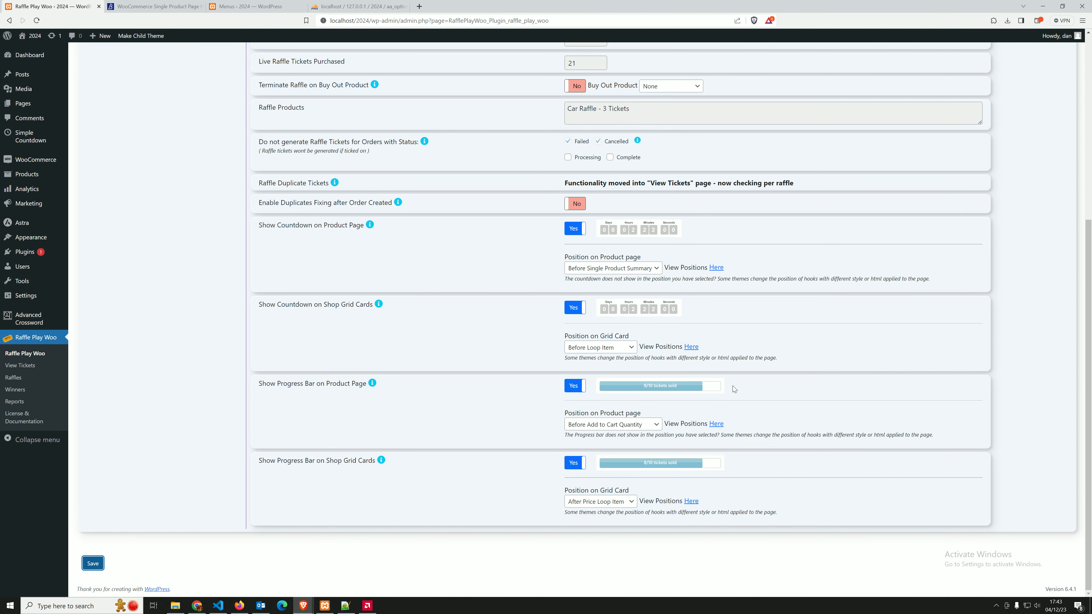
{"action": "left_click", "coordinate": [692, 346]}
{"action": "scroll", "coordinate": [389, 278], "scroll_direction": "down", "scroll_amount": 10}
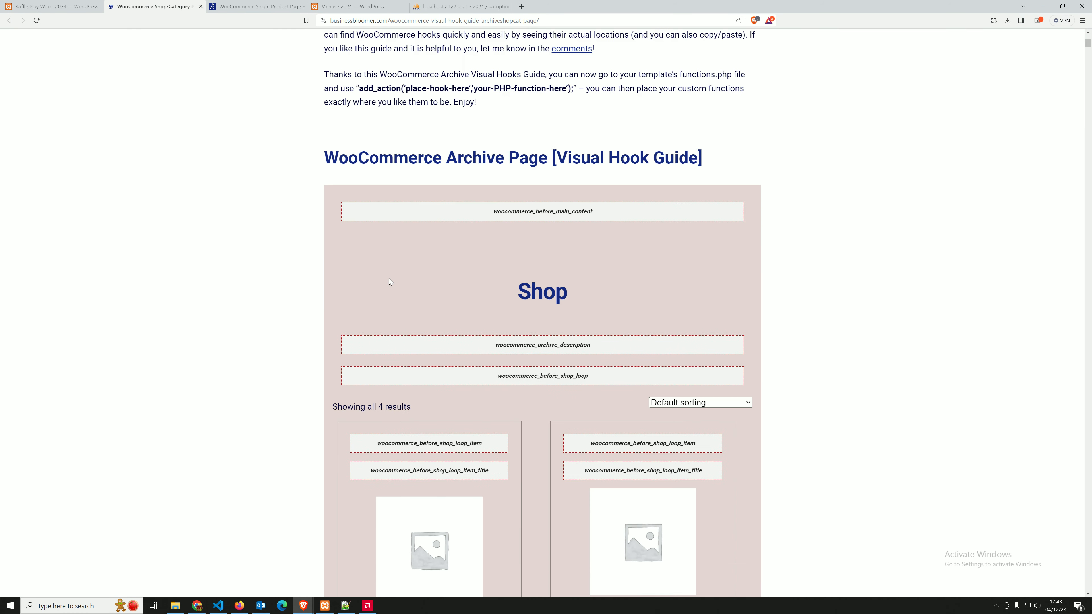
{"action": "left_click_drag", "start_coordinate": [376, 188], "coordinate": [476, 188]}
{"action": "left_click_drag", "start_coordinate": [370, 214], "coordinate": [477, 218]}
{"action": "left_click_drag", "start_coordinate": [391, 373], "coordinate": [478, 374]}
{"action": "left_click_drag", "start_coordinate": [389, 451], "coordinate": [454, 503]}
{"action": "left_click", "coordinate": [370, 473]}
{"action": "scroll", "coordinate": [371, 473], "scroll_direction": "down", "scroll_amount": 4}
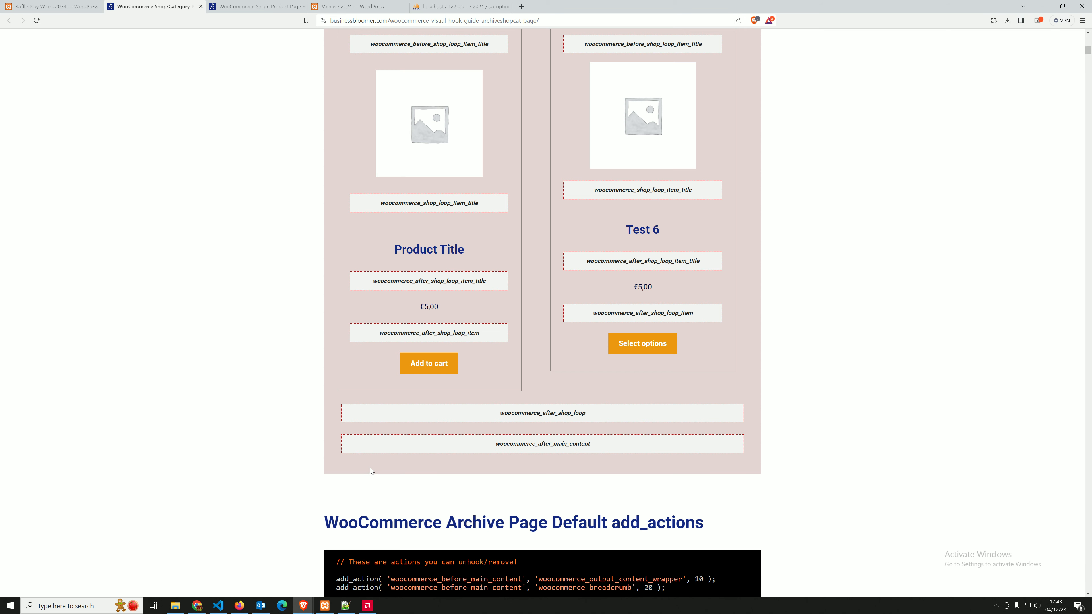
{"action": "scroll", "coordinate": [369, 468], "scroll_direction": "up", "scroll_amount": 2}
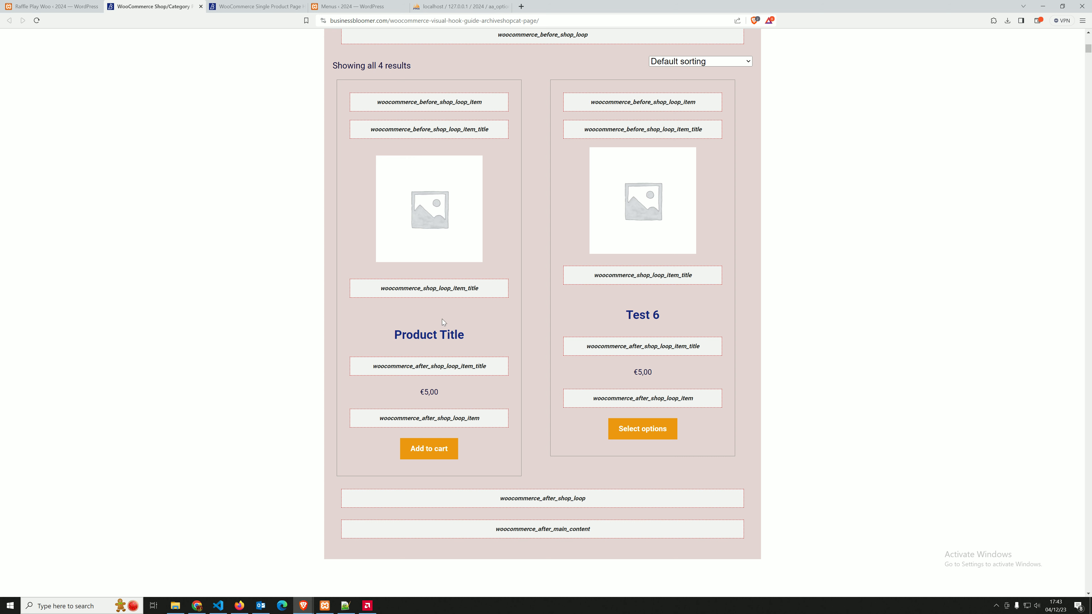
{"action": "left_click_drag", "start_coordinate": [395, 333], "coordinate": [484, 342]}
{"action": "left_click", "coordinate": [428, 271]}
Go back to the raffle settings and review the available grid card countdown positions without changing the selection
{"action": "left_click", "coordinate": [53, 7]}
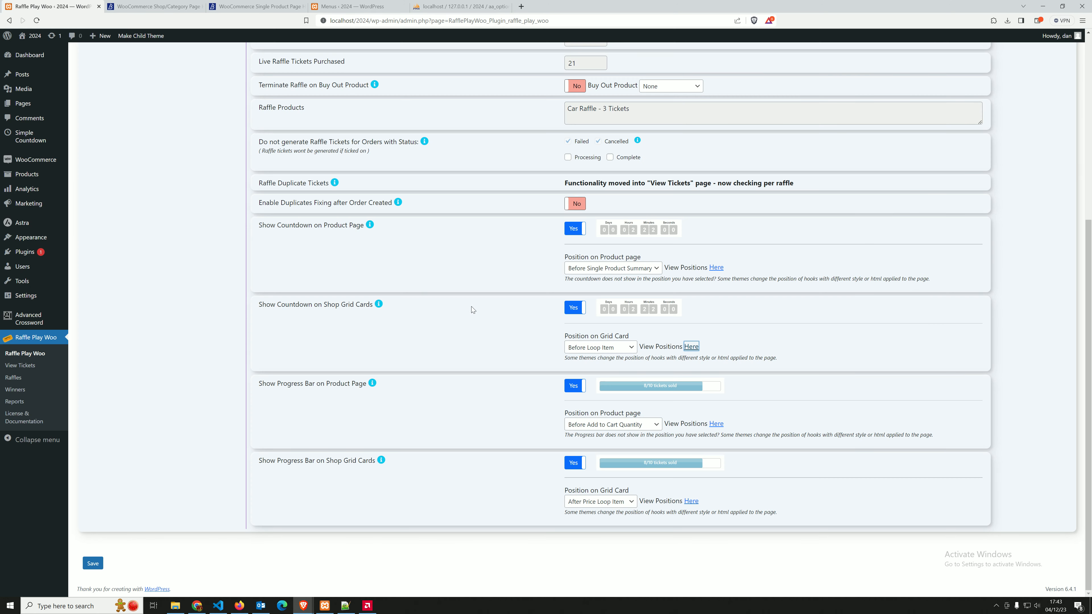
{"action": "left_click", "coordinate": [604, 349]}
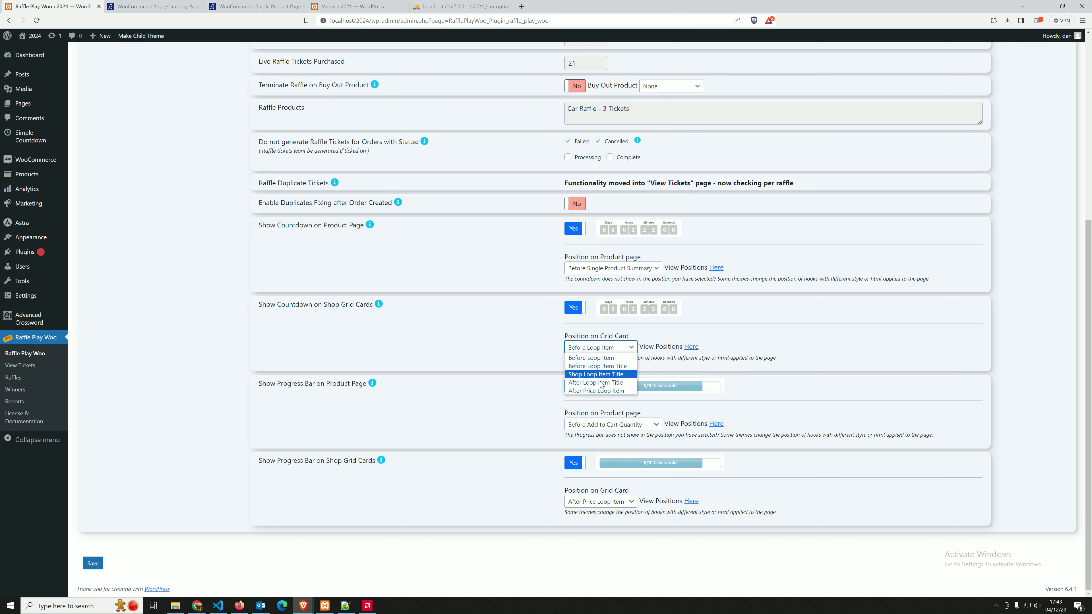
{"action": "left_click", "coordinate": [421, 403]}
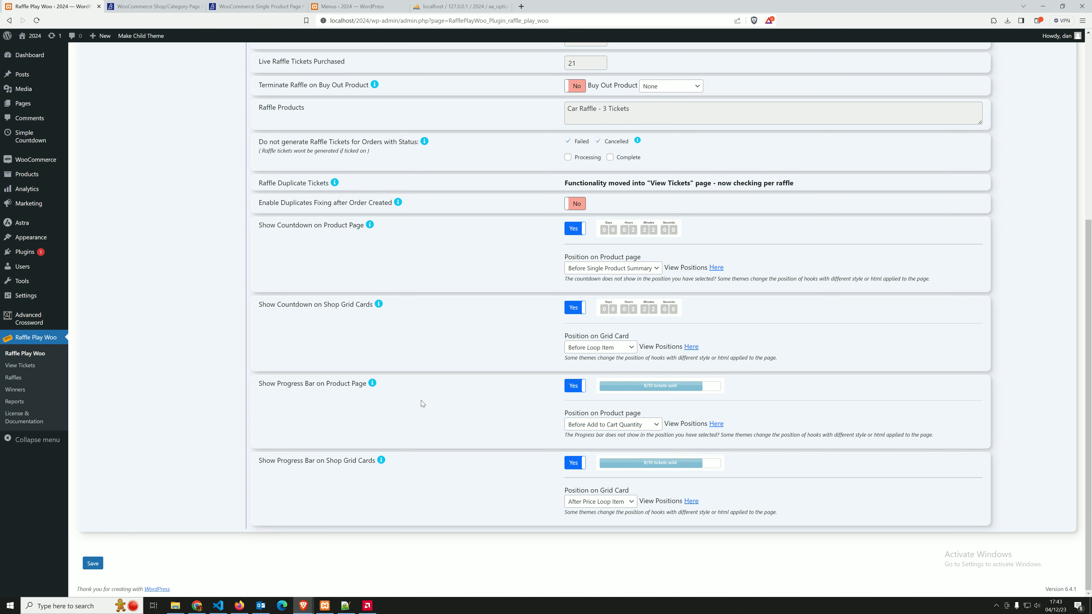
Review the Countdown Settings for colors and labels, and return to the progress bar options in the General settings
{"action": "scroll", "coordinate": [362, 339], "scroll_direction": "up", "scroll_amount": 2}
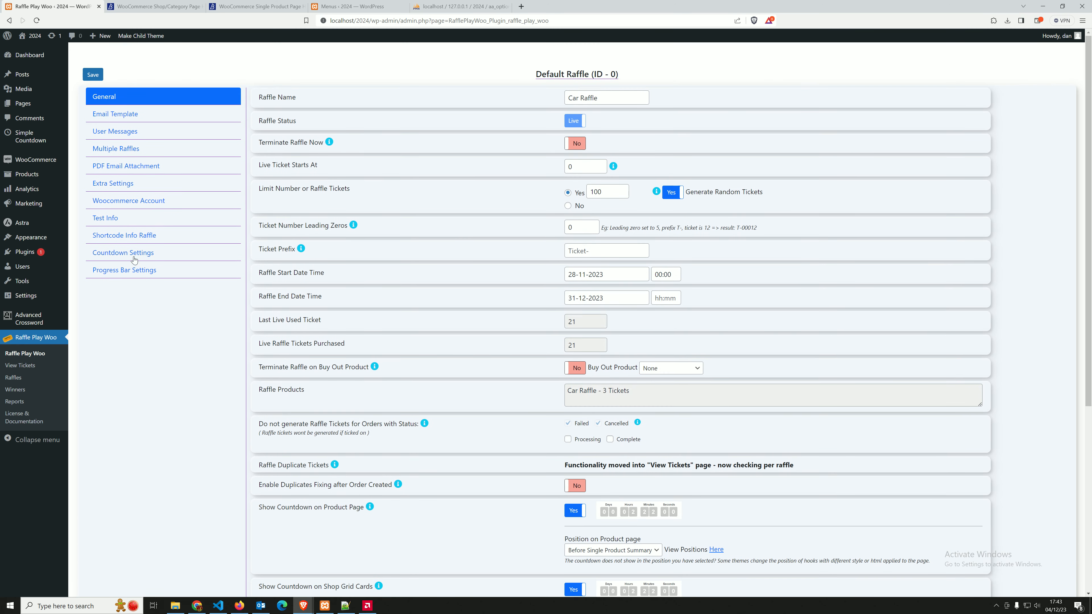
{"action": "left_click", "coordinate": [138, 252]}
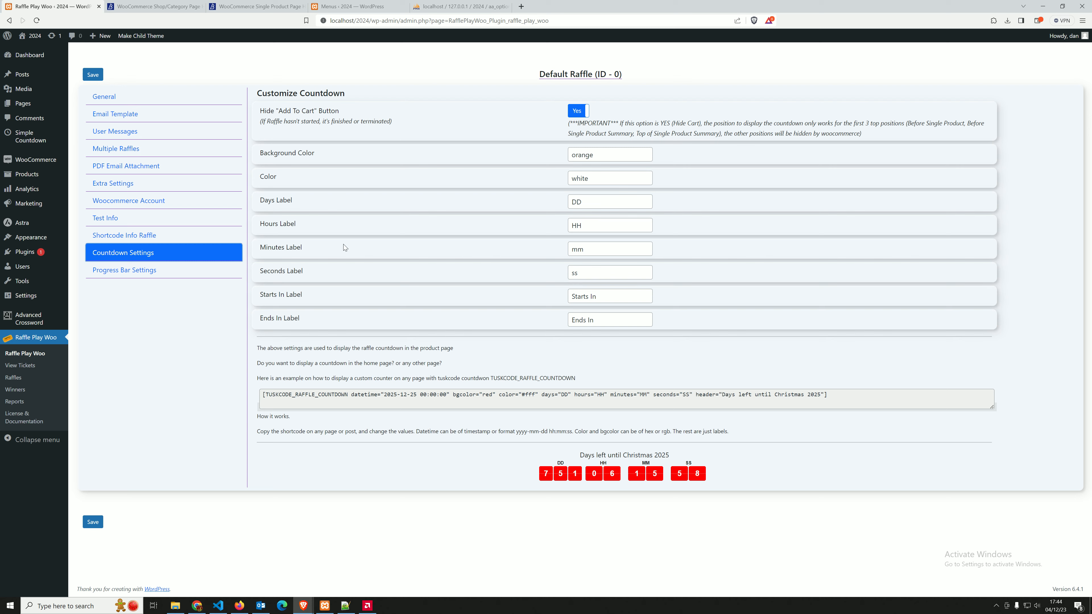
{"action": "left_click", "coordinate": [104, 97]}
{"action": "scroll", "coordinate": [372, 274], "scroll_direction": "down", "scroll_amount": 6}
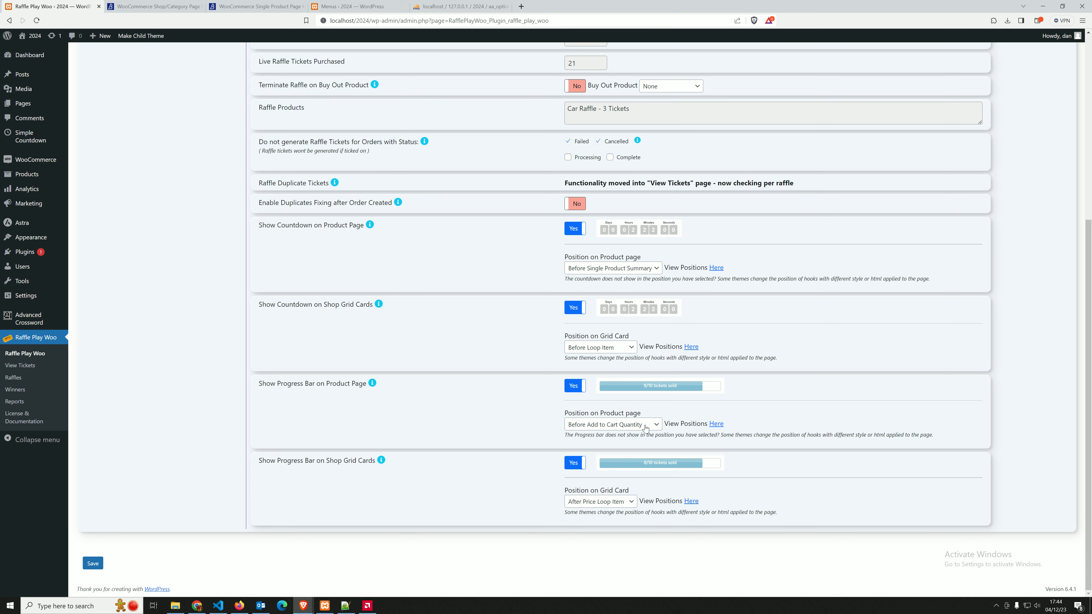
Review the product page progress bar positions, set the grid card progress bar position to Before Loop Item and save the settings
{"action": "left_click", "coordinate": [611, 425]}
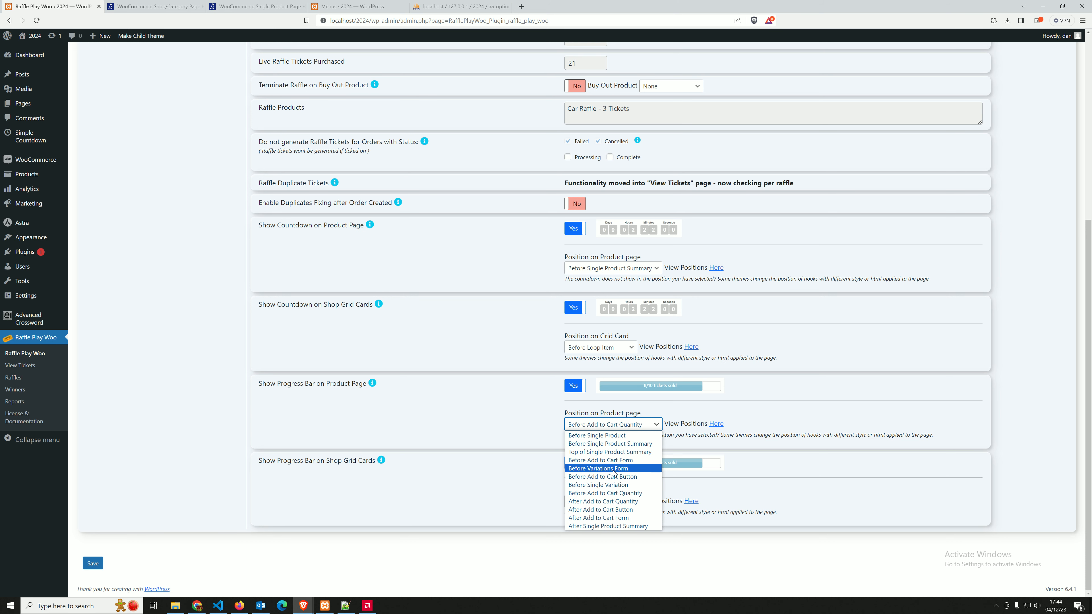
{"action": "left_click", "coordinate": [516, 415]}
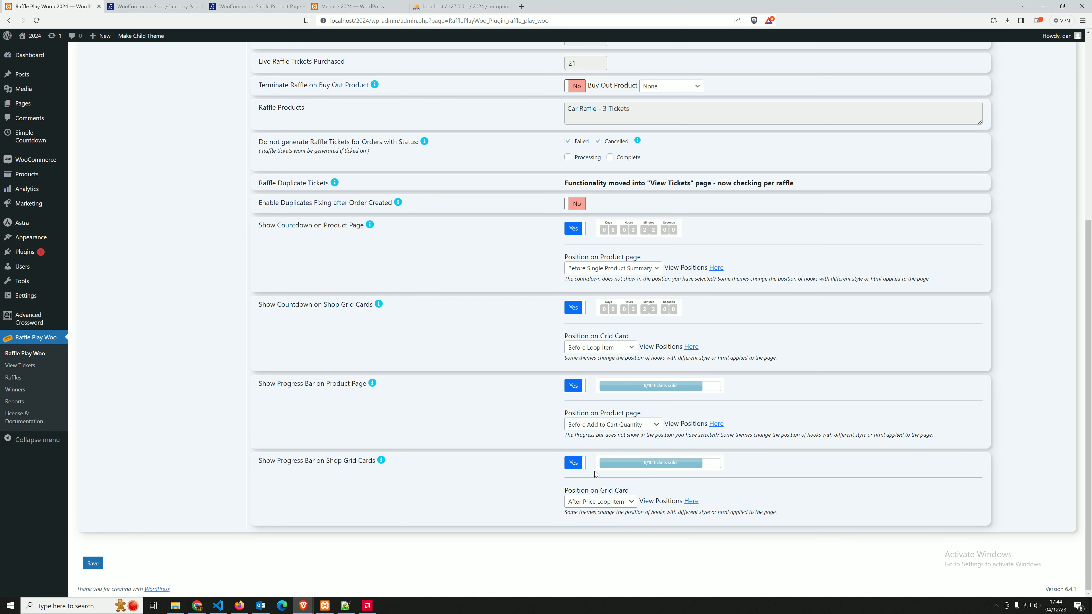
{"action": "left_click", "coordinate": [572, 463]}
{"action": "left_click", "coordinate": [599, 503]}
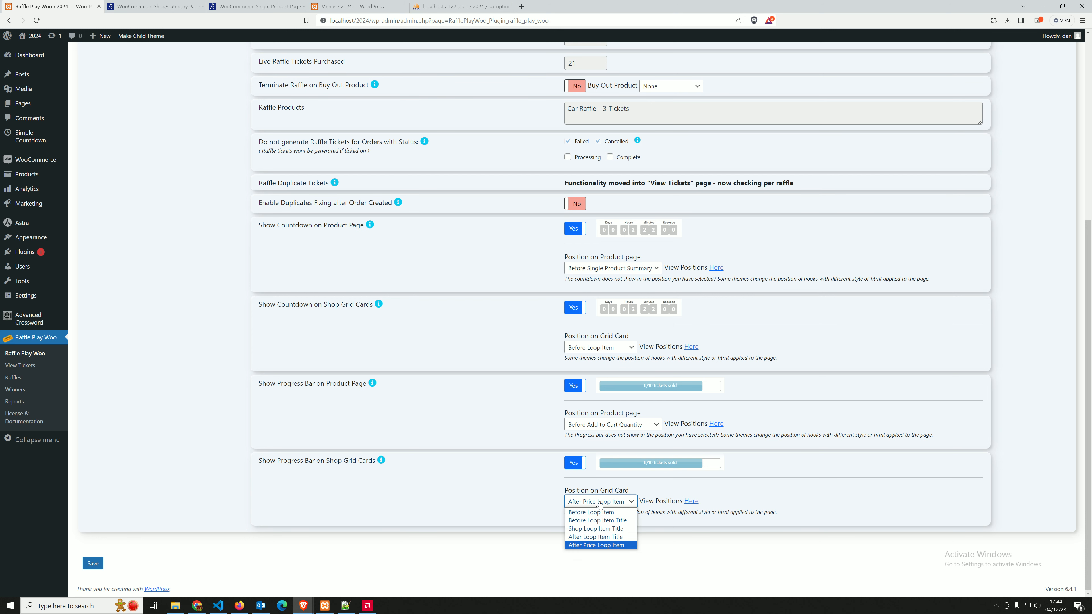
{"action": "left_click", "coordinate": [604, 513]}
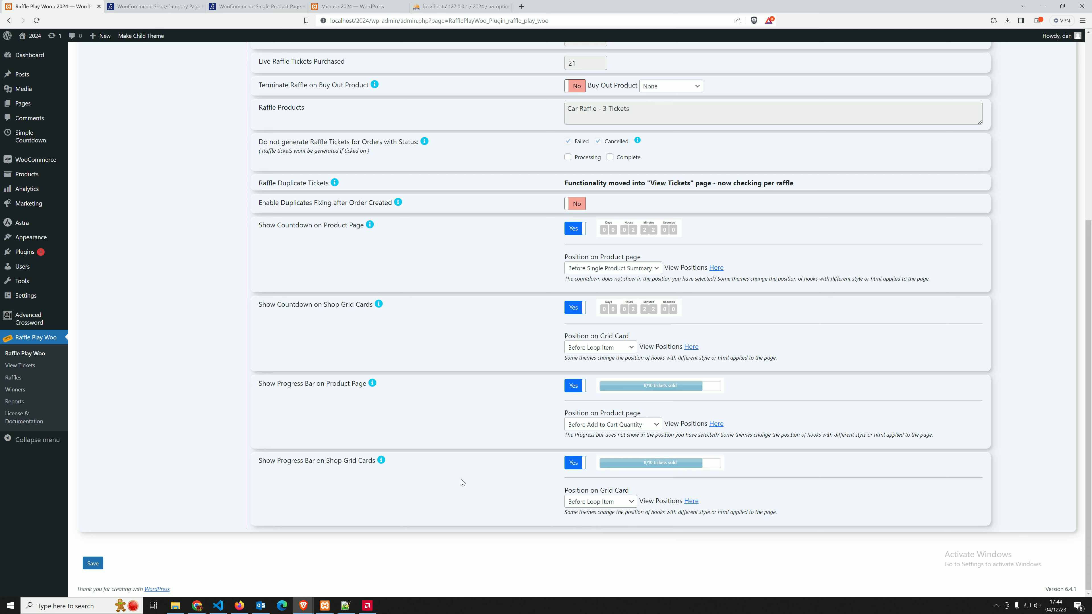
{"action": "left_click", "coordinate": [94, 564]}
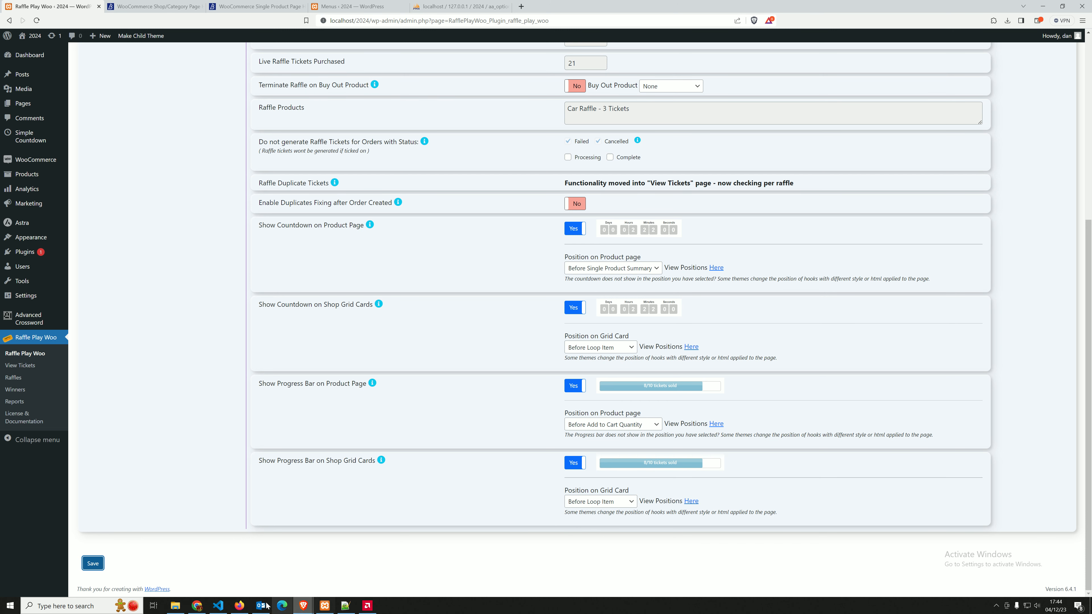
Reload the storefront home page, check where the progress bar sits on the raffle cards and return to the raffle settings
{"action": "mouse_move", "coordinate": [304, 607]}
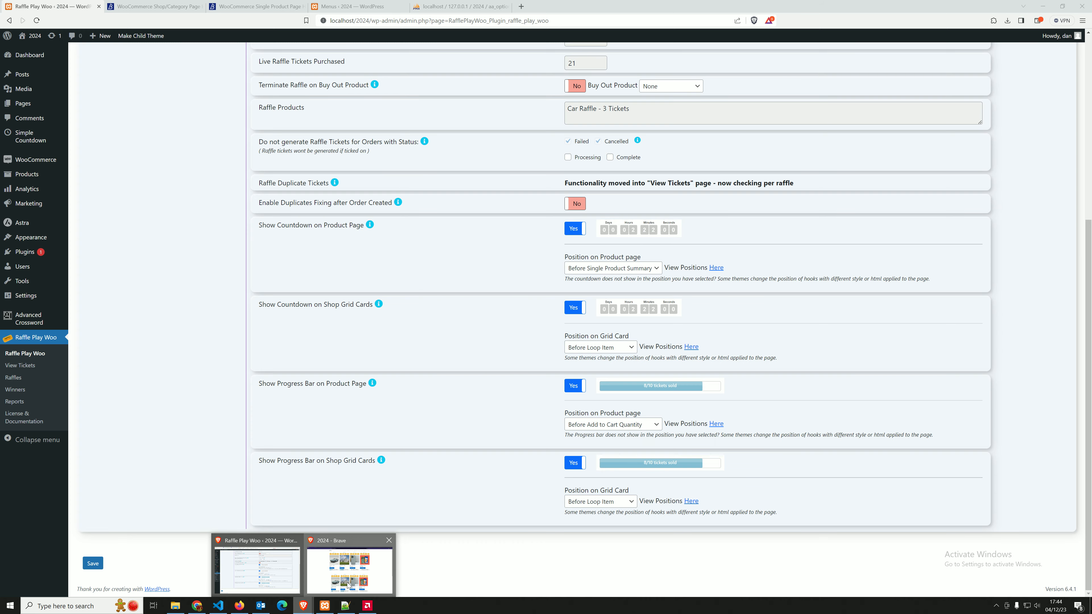
{"action": "left_click", "coordinate": [349, 564]}
{"action": "left_click", "coordinate": [36, 20]}
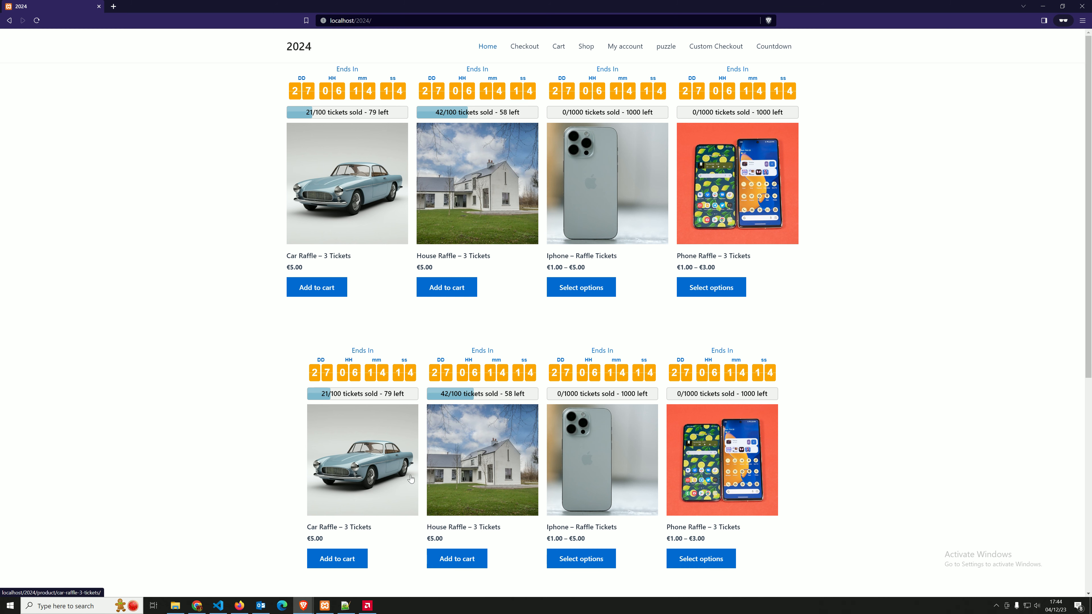
{"action": "mouse_move", "coordinate": [299, 609]}
{"action": "left_click", "coordinate": [257, 574]}
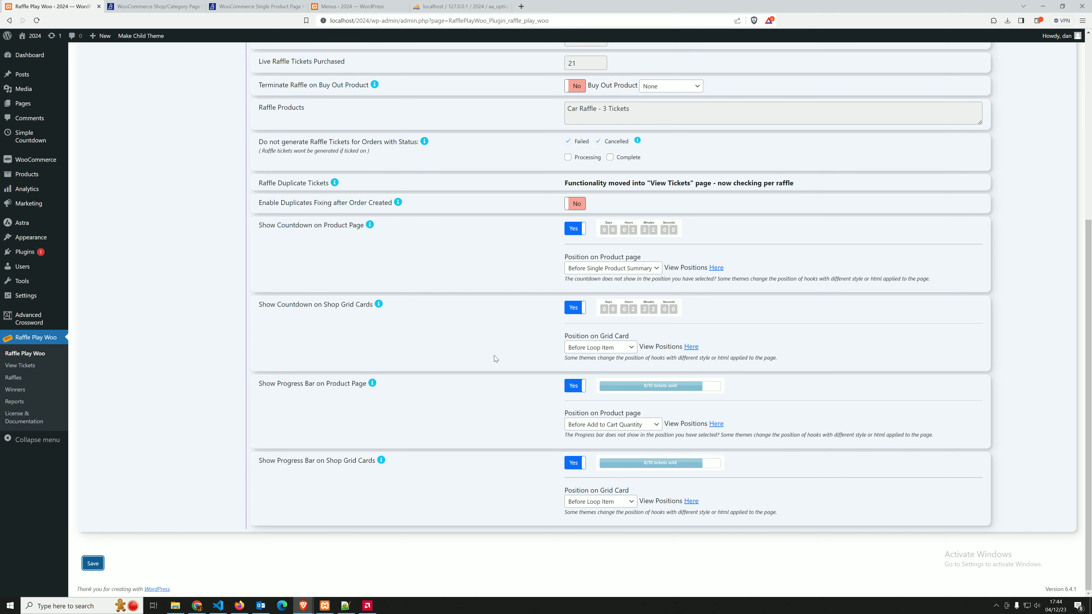
Open the Progress Bar Settings and examine the hide option, the display text and its [sold], [total] and [remaining] keywords
{"action": "scroll", "coordinate": [504, 354], "scroll_direction": "up", "scroll_amount": 7}
{"action": "scroll", "coordinate": [416, 363], "scroll_direction": "down", "scroll_amount": 4}
{"action": "scroll", "coordinate": [415, 362], "scroll_direction": "up", "scroll_amount": 4}
{"action": "left_click", "coordinate": [120, 271]}
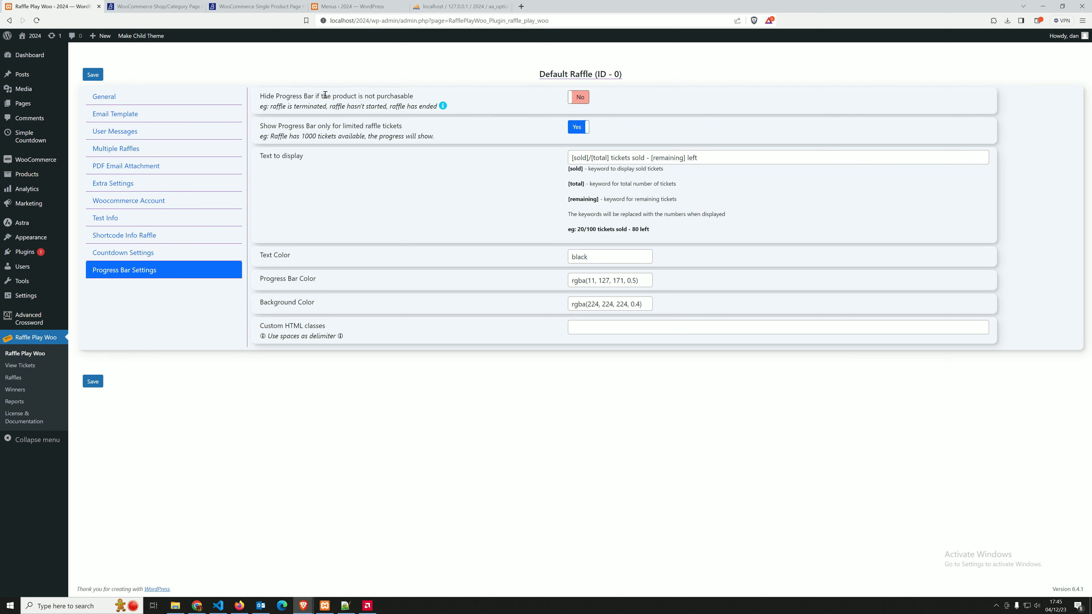
{"action": "left_click_drag", "start_coordinate": [271, 106], "coordinate": [354, 106]}
{"action": "left_click", "coordinate": [428, 106]}
{"action": "left_click_drag", "start_coordinate": [263, 156], "coordinate": [536, 168]}
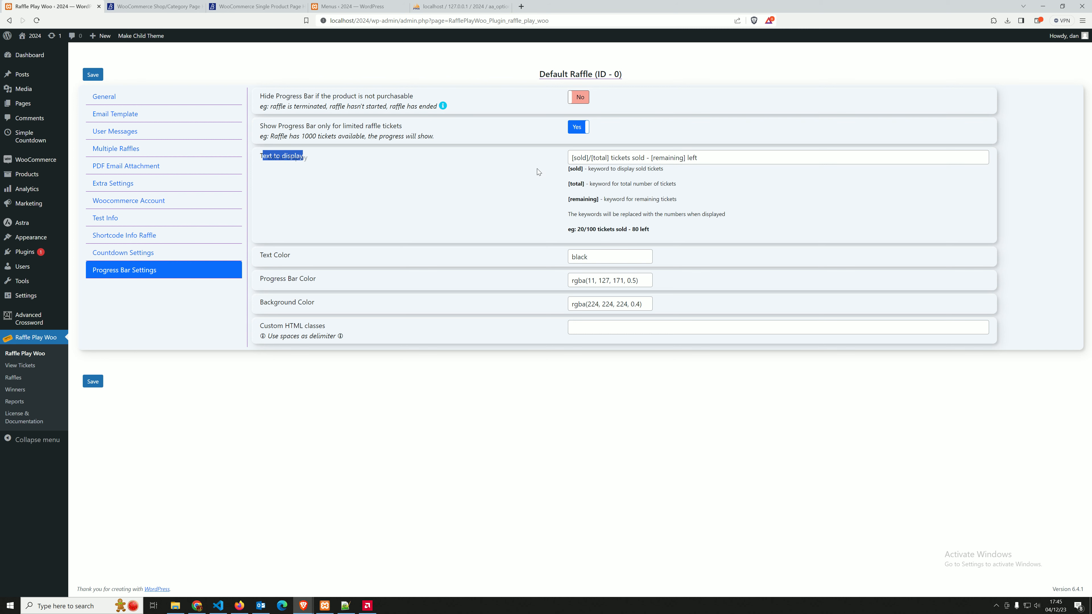
{"action": "left_click", "coordinate": [700, 157]}
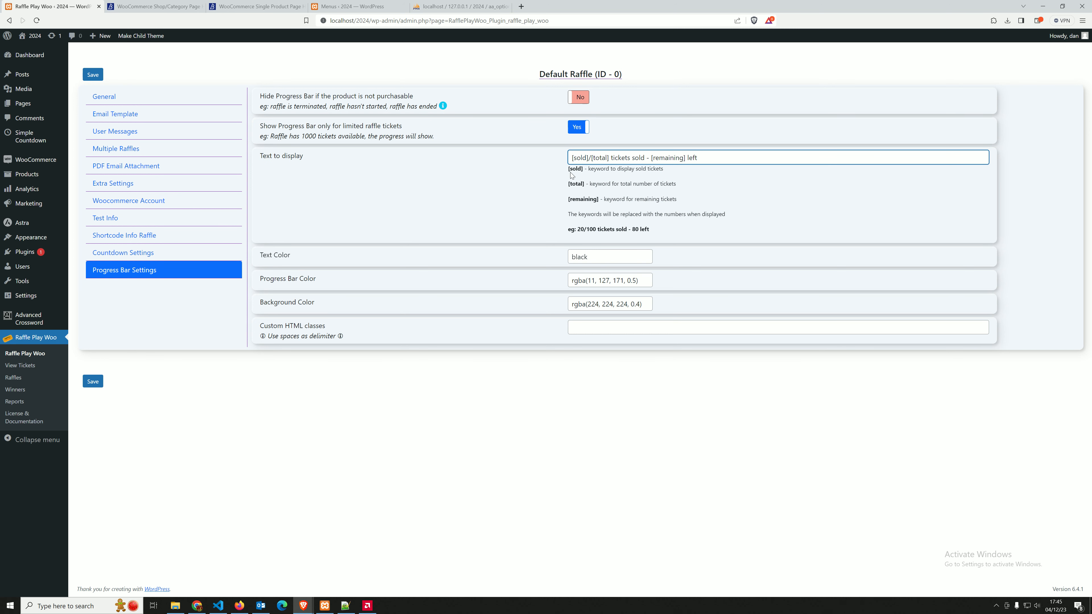
{"action": "double_click", "coordinate": [576, 184]}
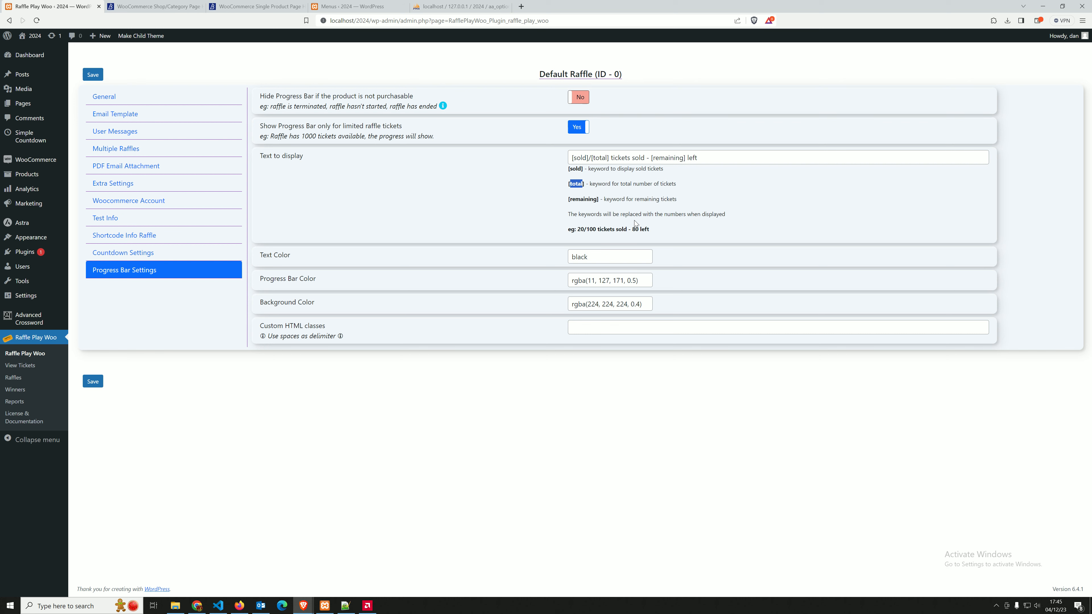
{"action": "double_click", "coordinate": [582, 199]}
{"action": "left_click", "coordinate": [635, 166]}
Shorten the progress bar display text to "[remaining] left." and save the settings
{"action": "left_click_drag", "start_coordinate": [651, 158], "coordinate": [499, 165]}
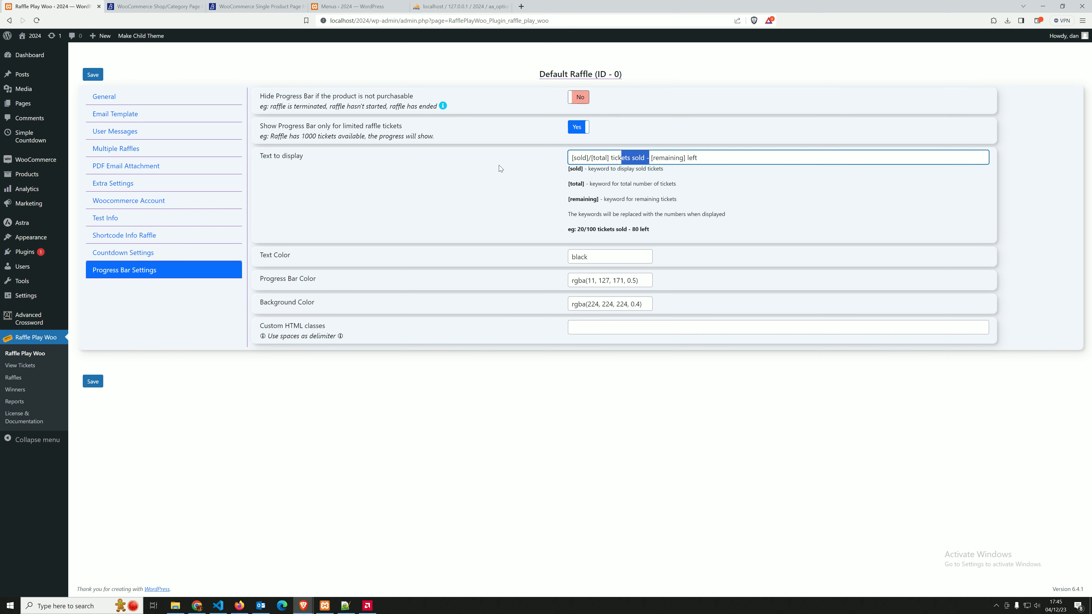
{"action": "key", "text": "BackSpace"}
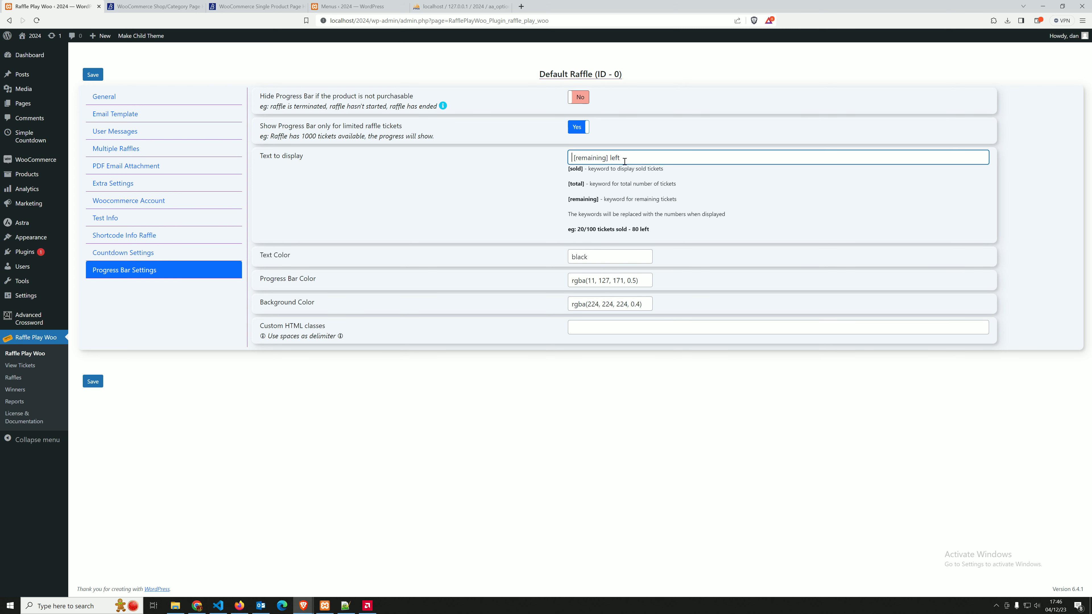
{"action": "left_click_drag", "start_coordinate": [624, 158], "coordinate": [611, 159]}
{"action": "left_click", "coordinate": [633, 157]}
{"action": "left_click", "coordinate": [100, 385]}
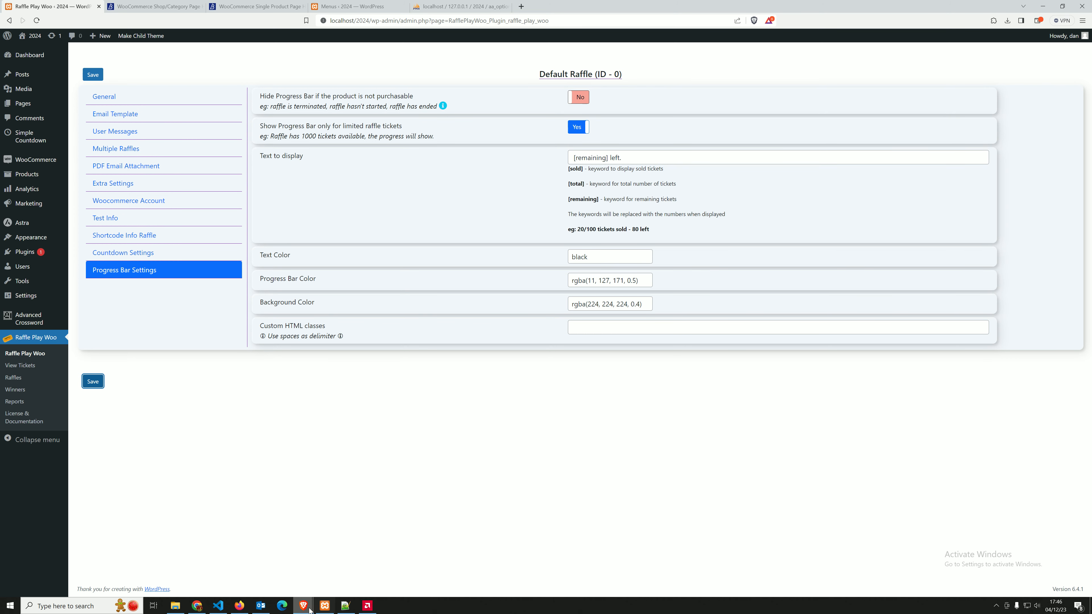
Check the shortened progress bar text on the storefront raffle cards and return to the progress bar settings
{"action": "mouse_move", "coordinate": [308, 607]}
{"action": "left_click", "coordinate": [348, 559]}
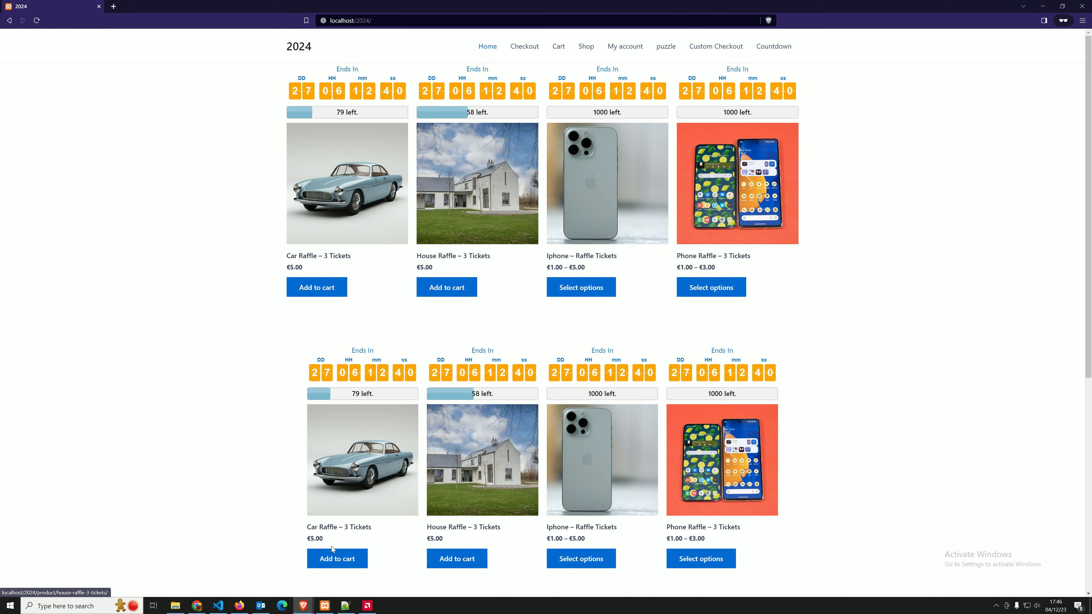
{"action": "left_click", "coordinate": [304, 606]}
{"action": "left_click", "coordinate": [271, 569]}
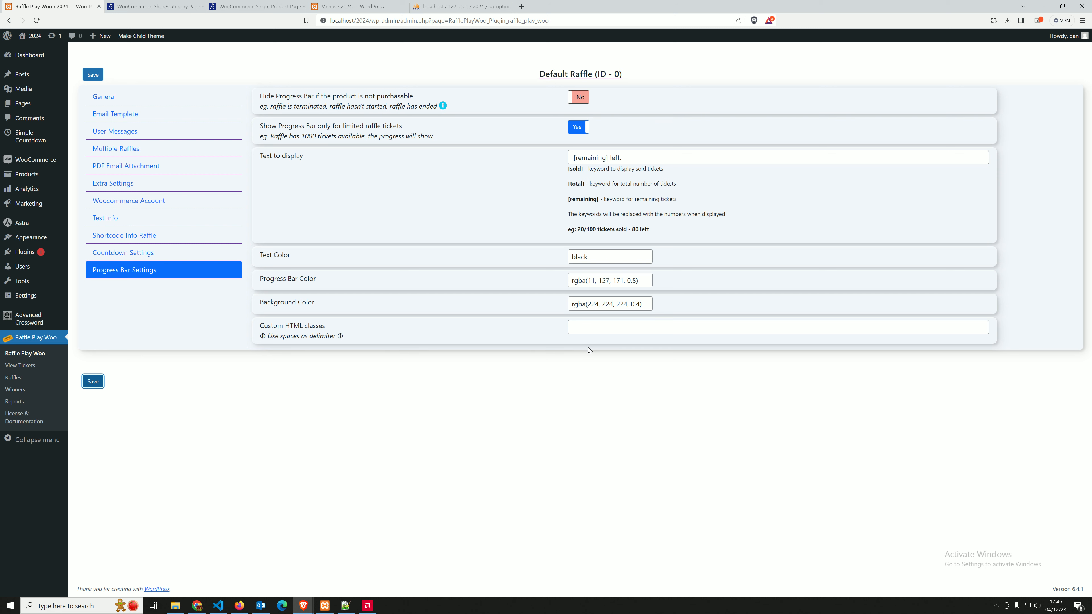
Change the progress bar display text to "[sold] sold now [remaining] left." and save the settings
{"action": "left_click", "coordinate": [634, 156]}
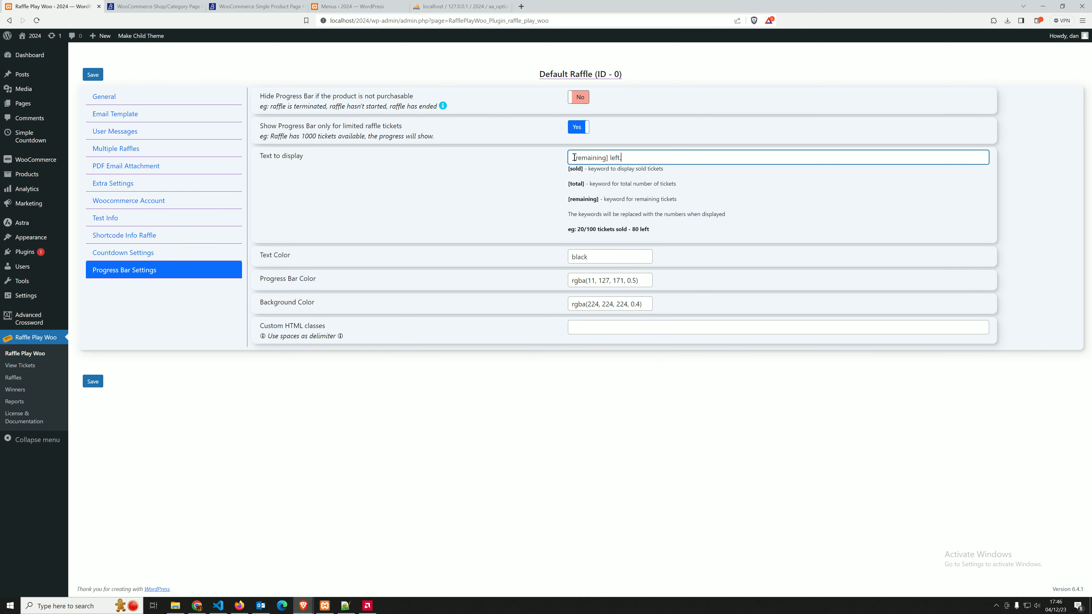
{"action": "type", "text": "[sold] sold now"}
{"action": "left_click", "coordinate": [92, 381]}
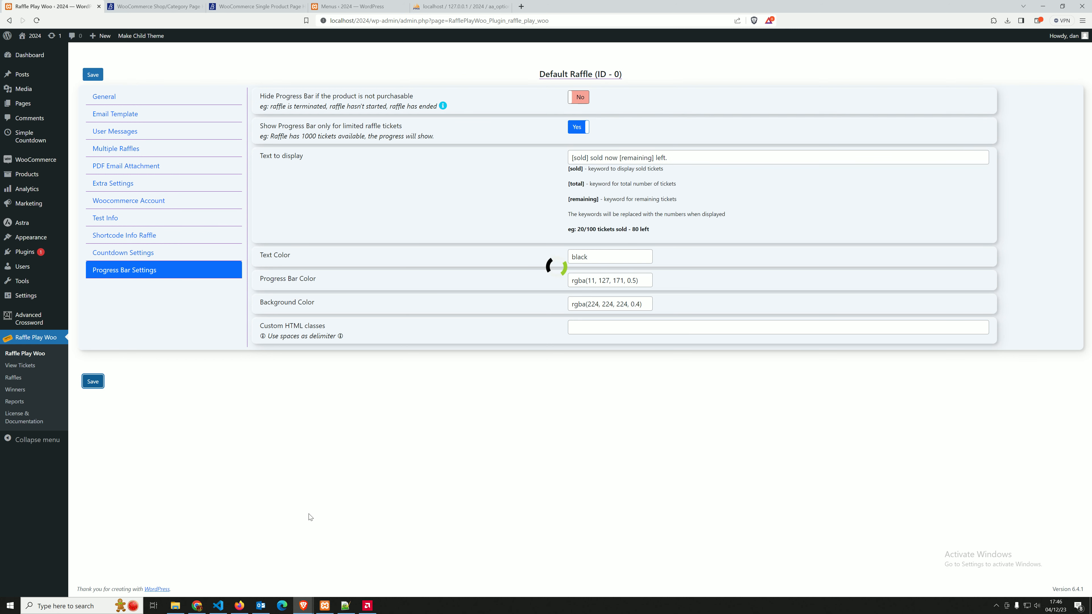
Reload the storefront home page, check the sold and remaining text on the progress bars and return to the settings
{"action": "left_click", "coordinate": [303, 605]}
{"action": "left_click", "coordinate": [251, 574]}
{"action": "left_click", "coordinate": [303, 605]}
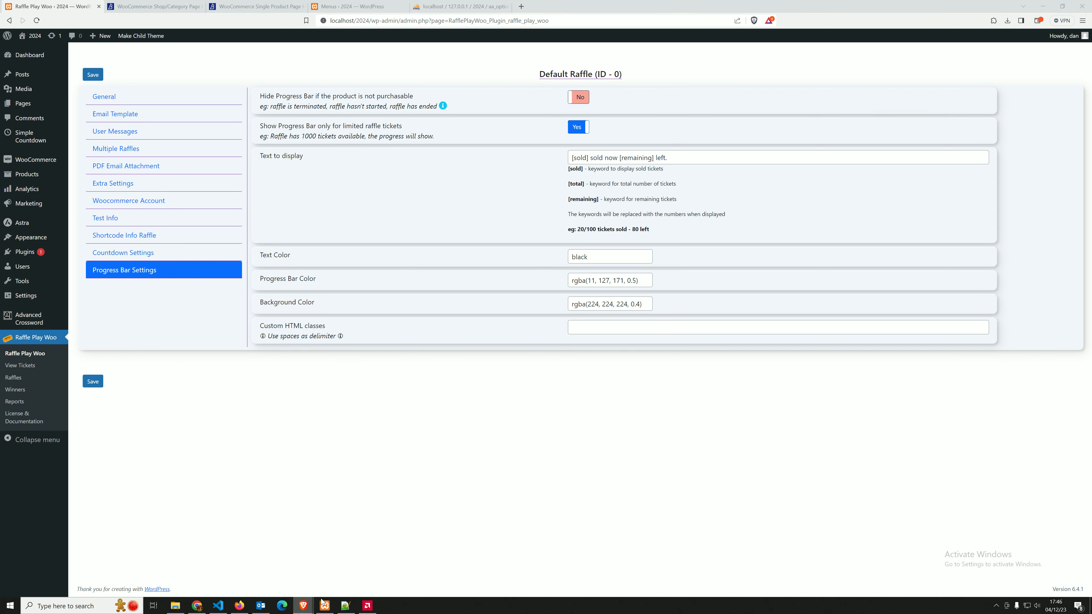
{"action": "left_click", "coordinate": [350, 570]}
{"action": "key", "text": "F5"}
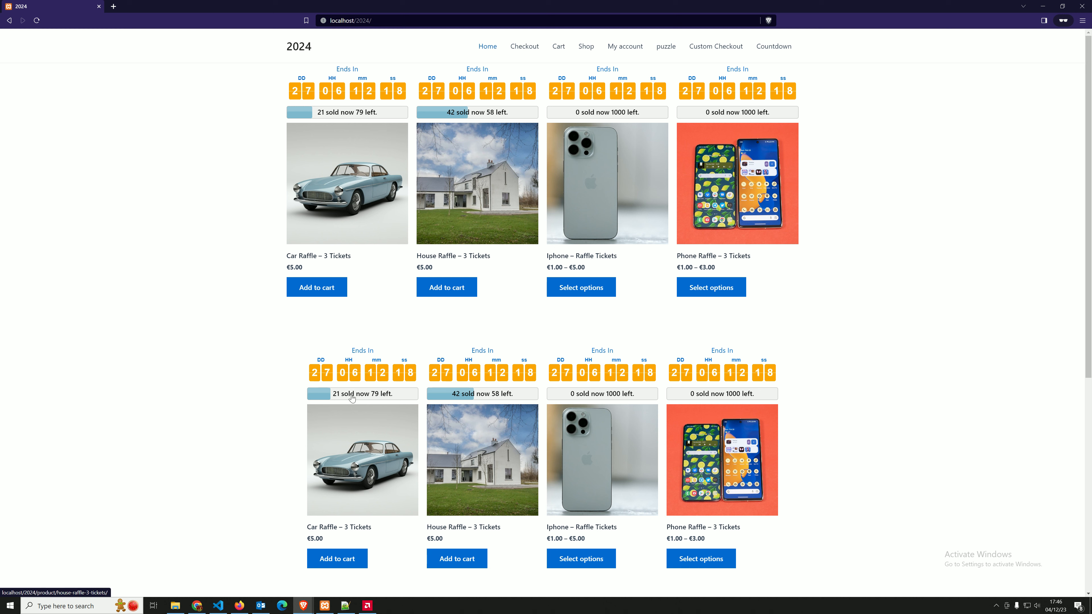
{"action": "left_click", "coordinate": [303, 606]}
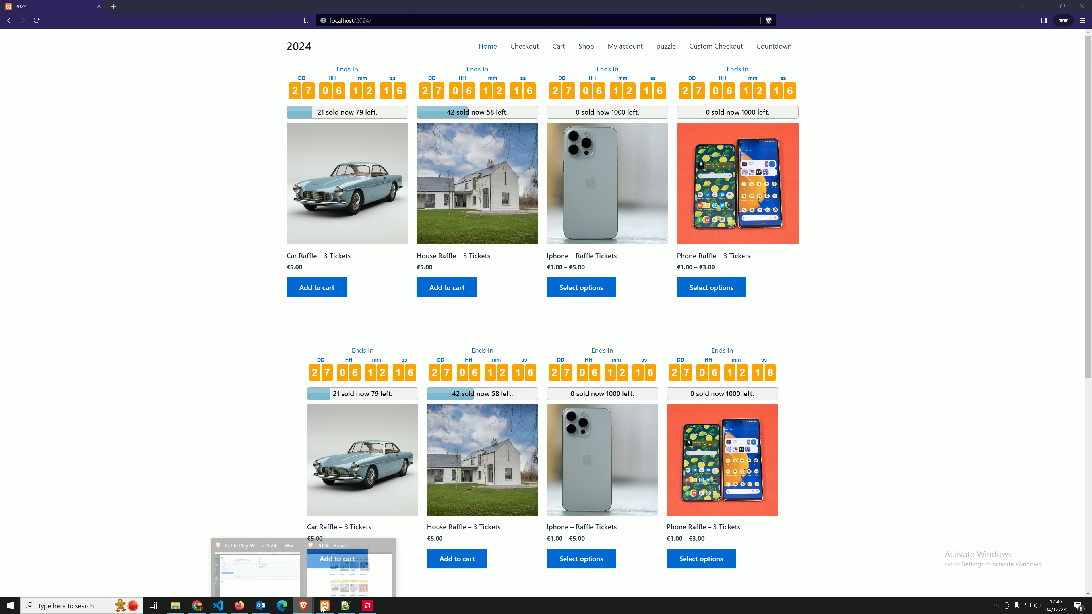
{"action": "left_click", "coordinate": [352, 572]}
{"action": "left_click", "coordinate": [303, 606]}
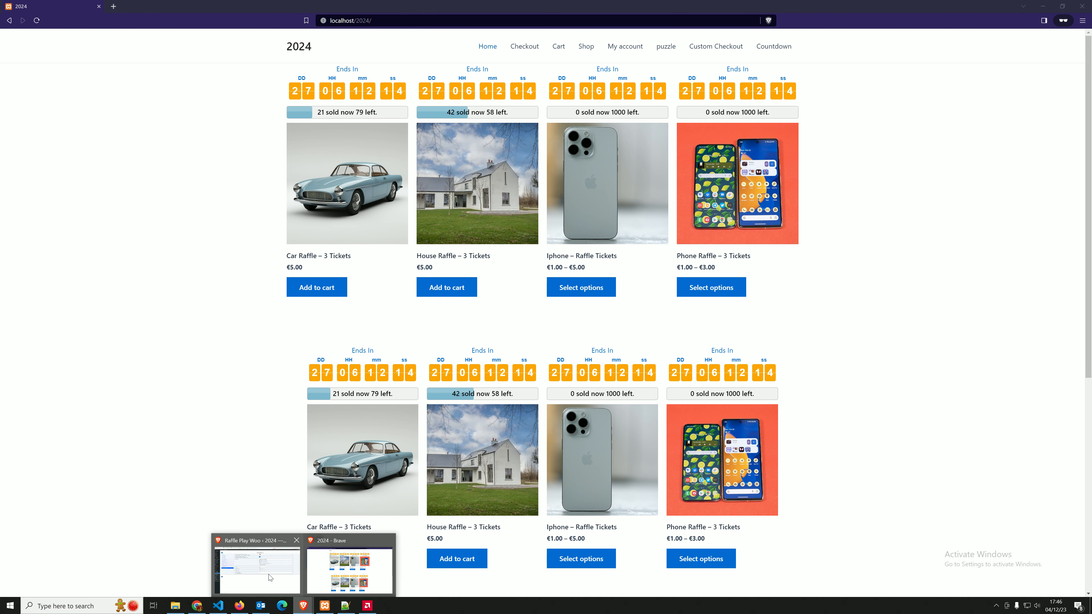
{"action": "left_click", "coordinate": [257, 569]}
Review the progress bar's text and bar colors, set its background color to red and save the settings
{"action": "left_click", "coordinate": [598, 259]}
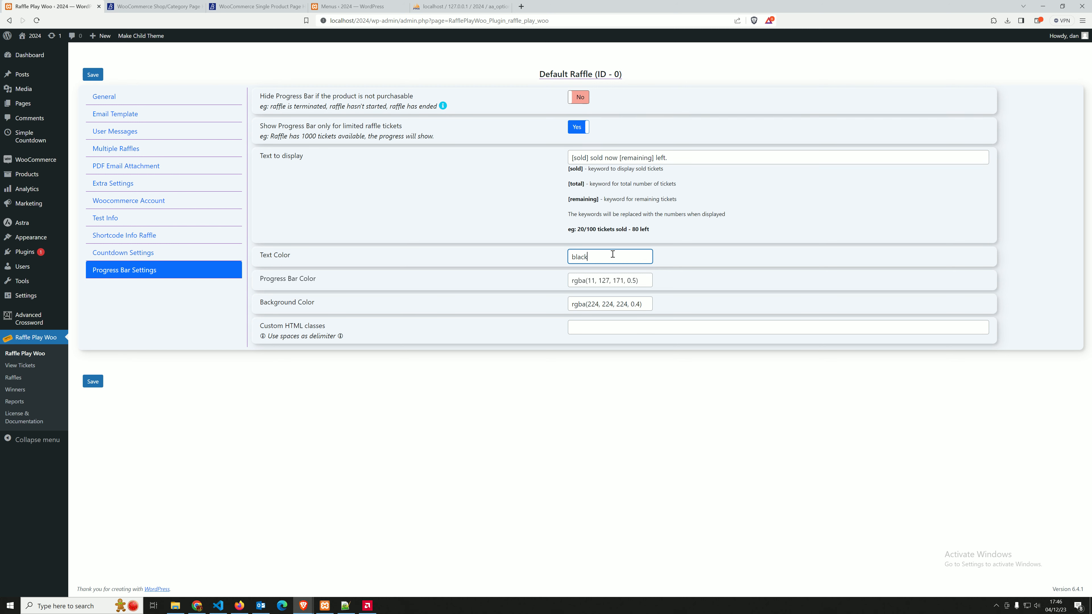
{"action": "left_click", "coordinate": [266, 282]}
{"action": "left_click", "coordinate": [577, 281]}
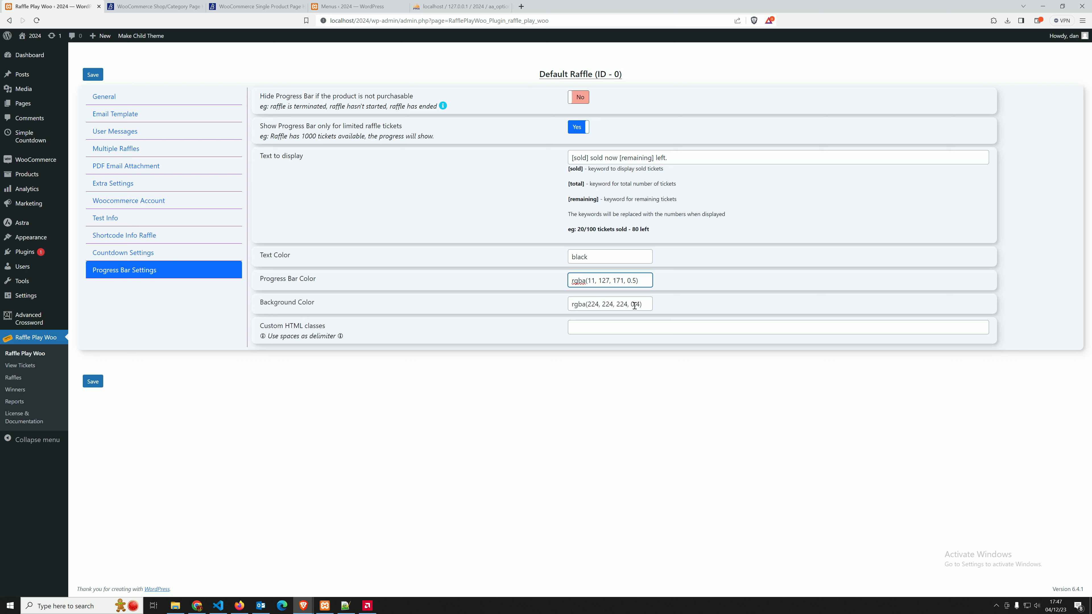
{"action": "left_click_drag", "start_coordinate": [646, 305], "coordinate": [531, 316]}
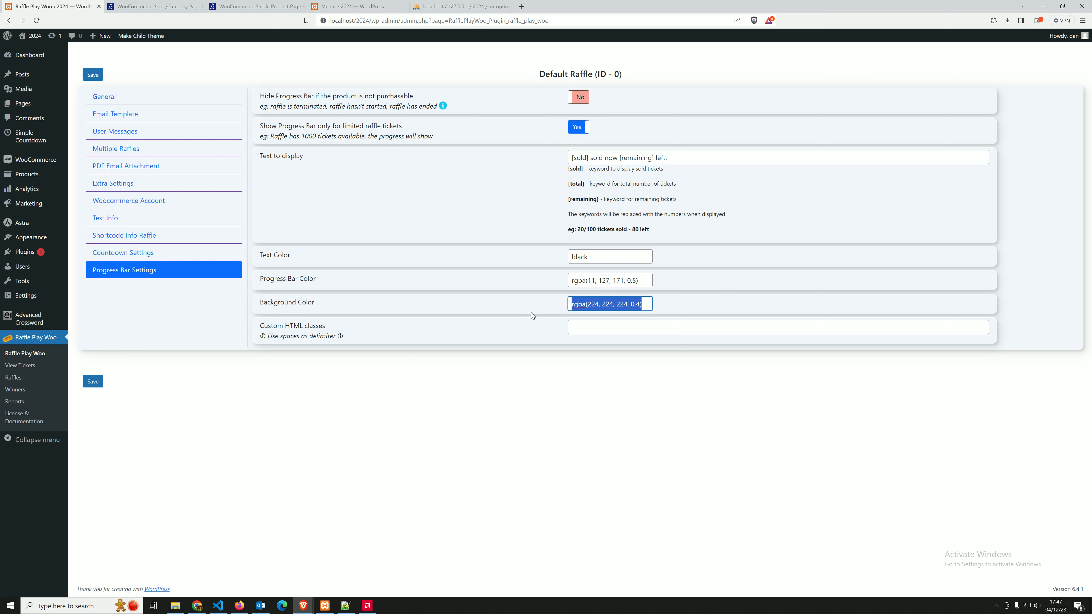
{"action": "type", "text": "red"}
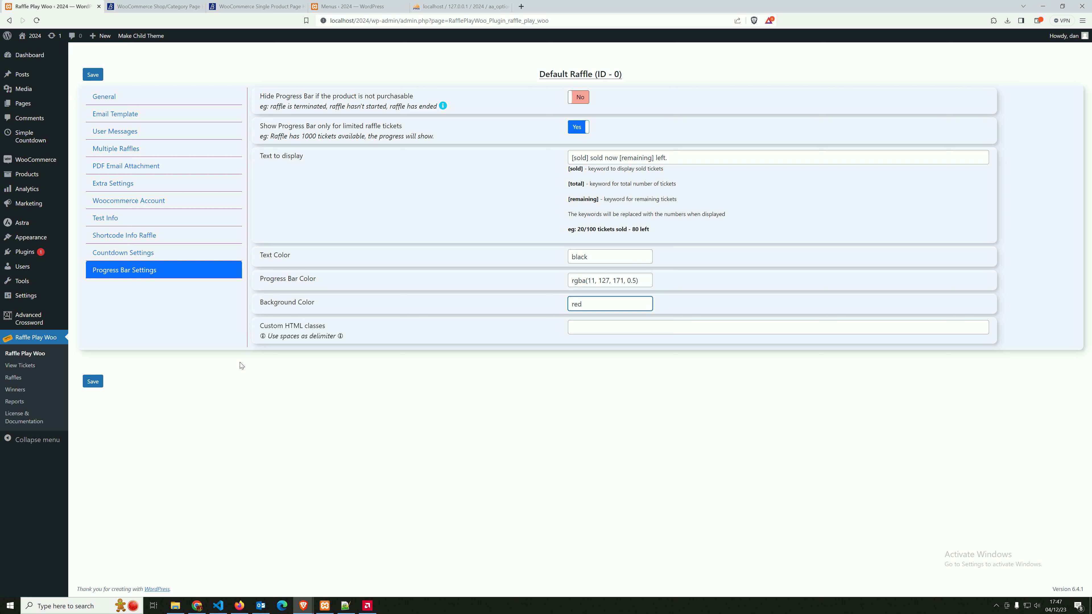
{"action": "left_click", "coordinate": [101, 383]}
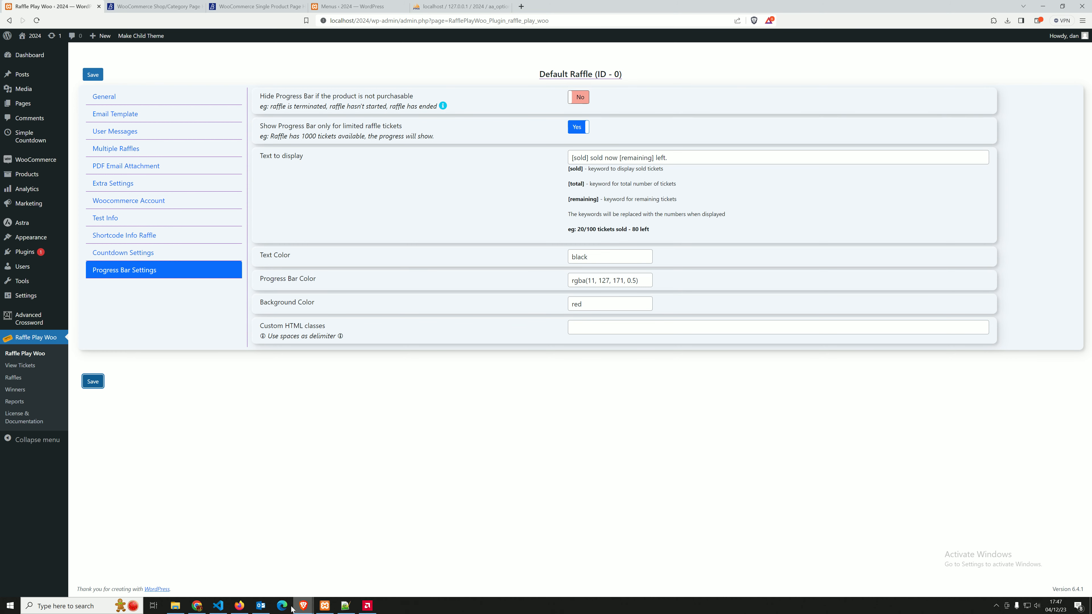
Check the progress bars' background color on the storefront raffle cards and return to the progress bar settings
{"action": "left_click", "coordinate": [277, 570]}
{"action": "left_click", "coordinate": [307, 605]}
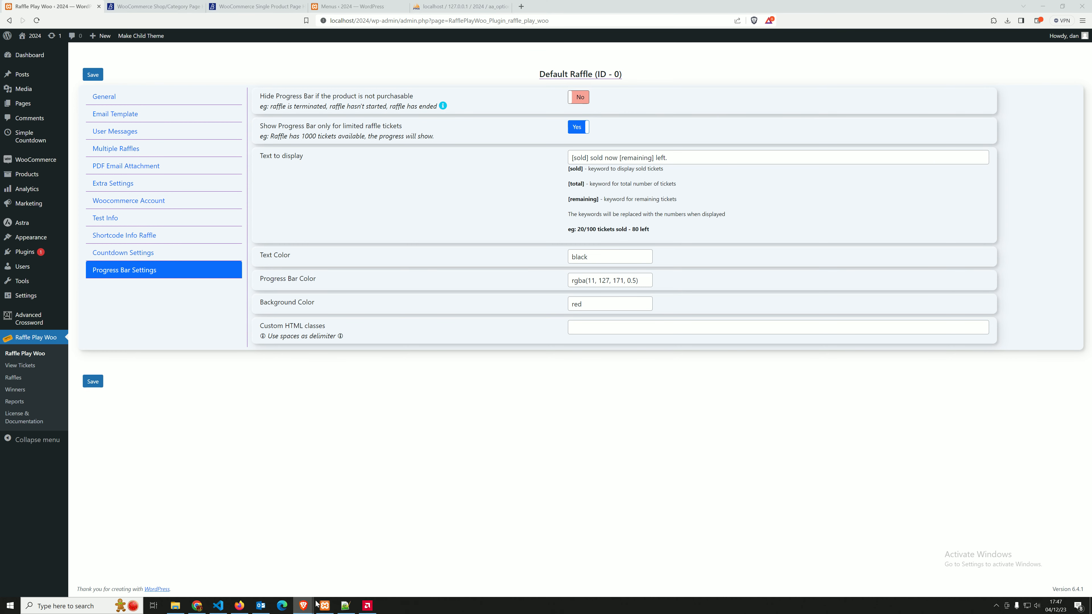
{"action": "left_click", "coordinate": [335, 569]}
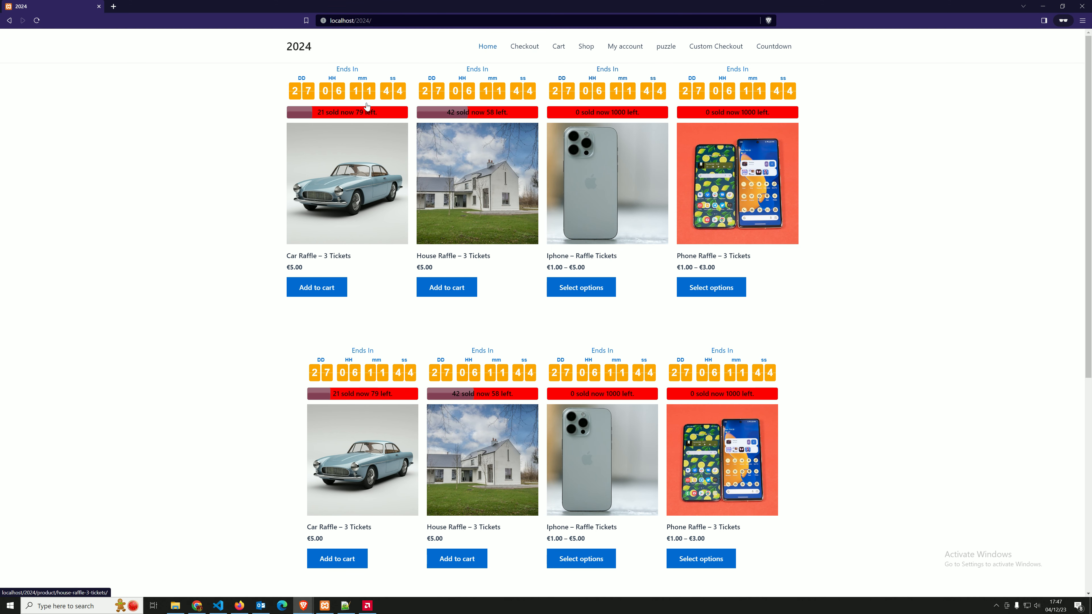
{"action": "left_click", "coordinate": [312, 608]}
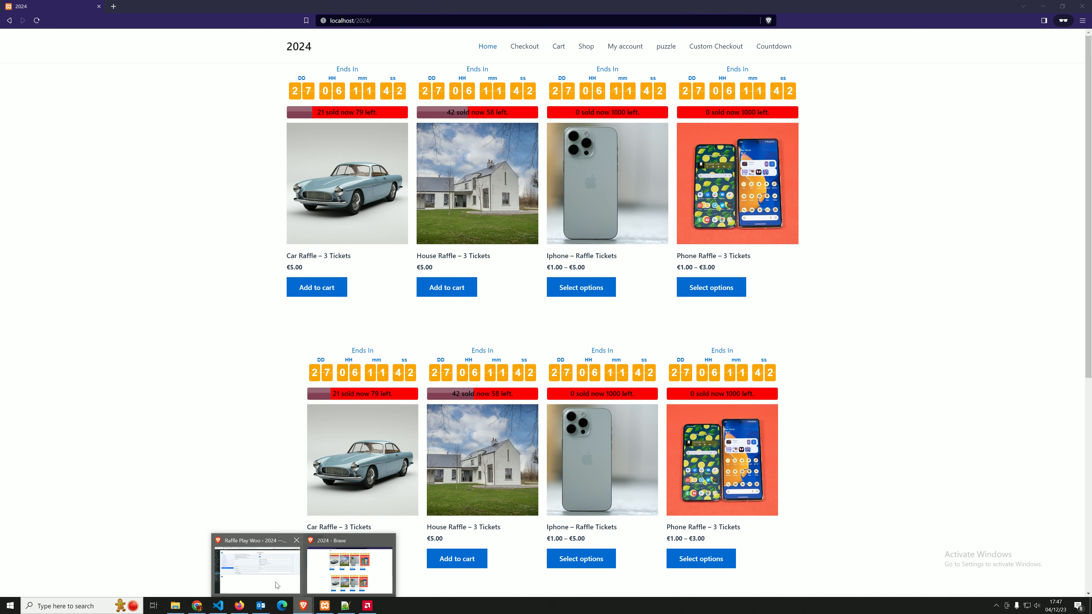
{"action": "left_click", "coordinate": [257, 568]}
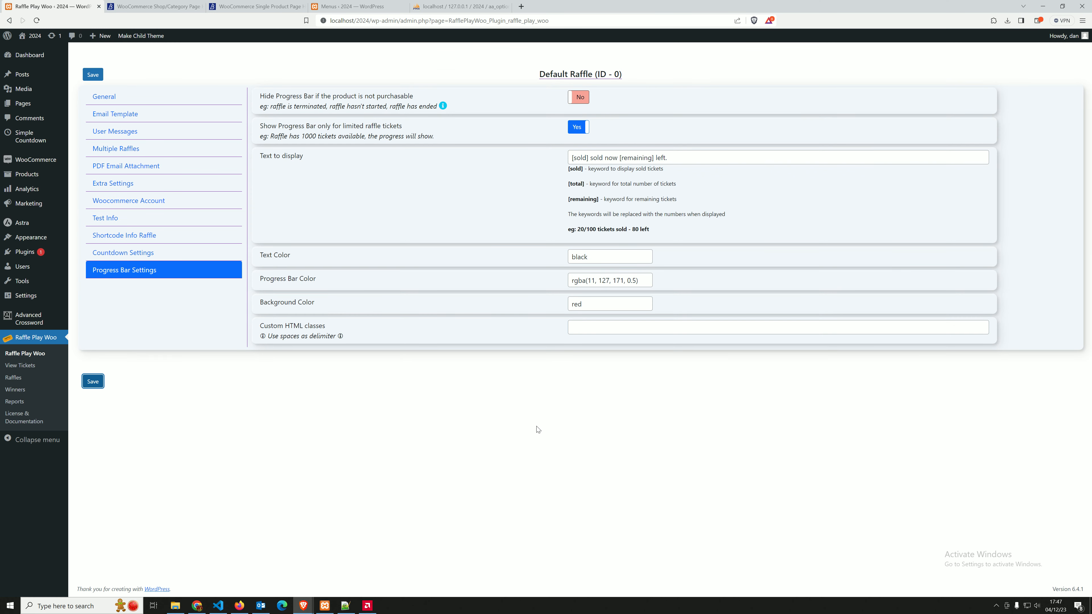
Enter "my-class test" as the progress bar's custom HTML classes and save the settings
{"action": "left_click", "coordinate": [310, 328]}
{"action": "left_click", "coordinate": [654, 328]}
{"action": "type", "text": "my"}
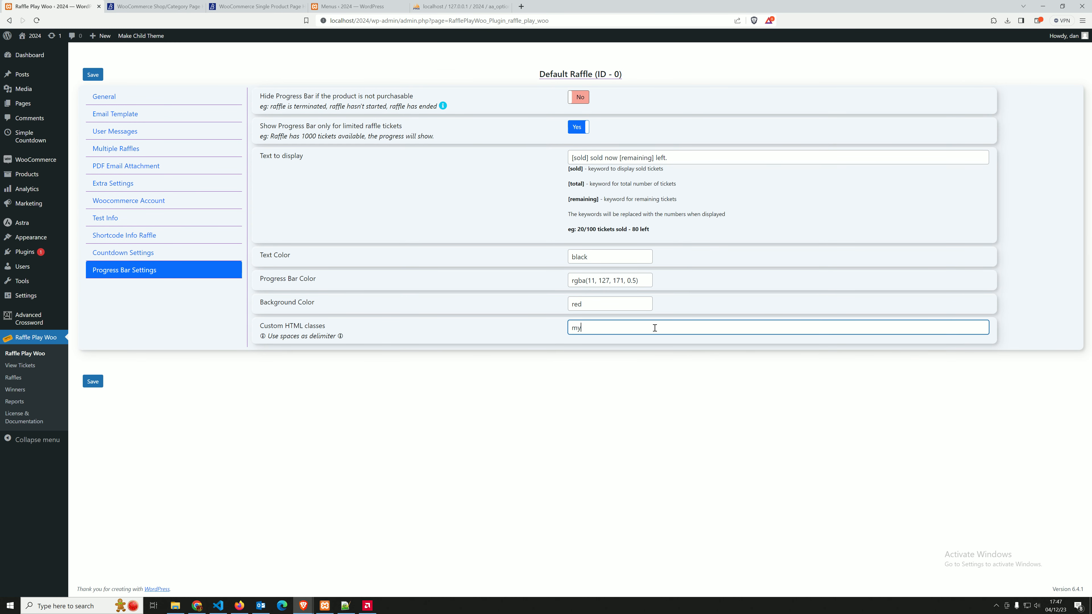
{"action": "type", "text": "-class test"}
{"action": "left_click", "coordinate": [93, 382]}
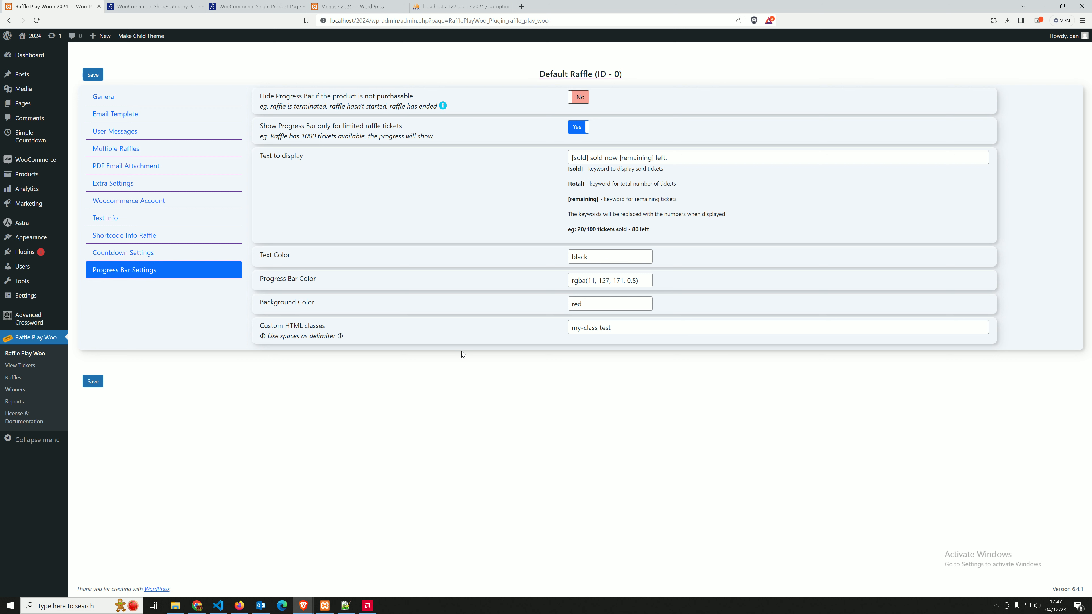
Return to the General settings of the default raffle and open the list of additional raffles
{"action": "left_click", "coordinate": [107, 100]}
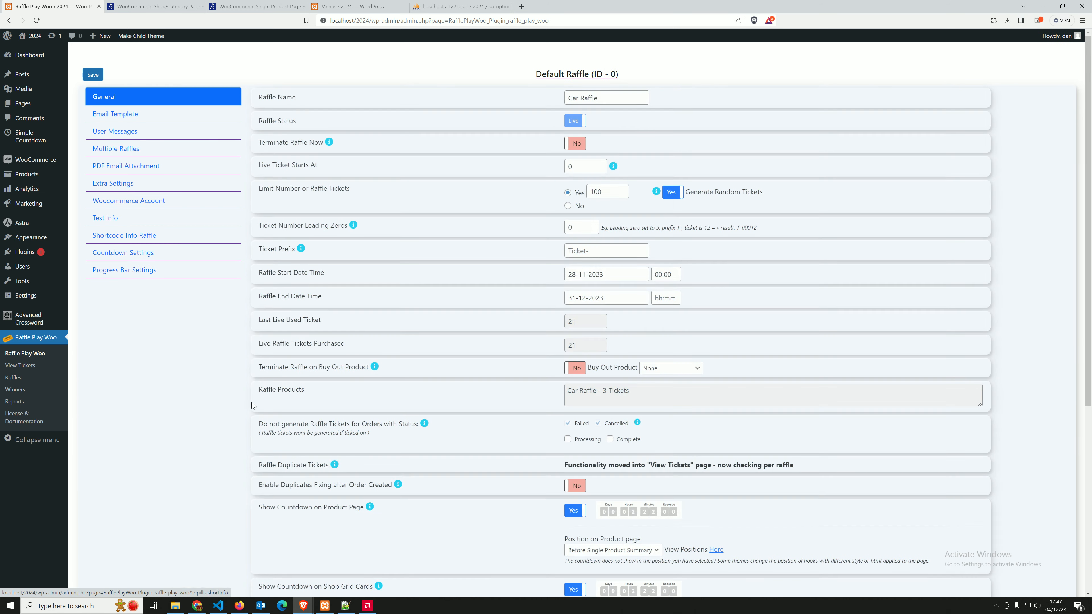
{"action": "left_click", "coordinate": [23, 378]}
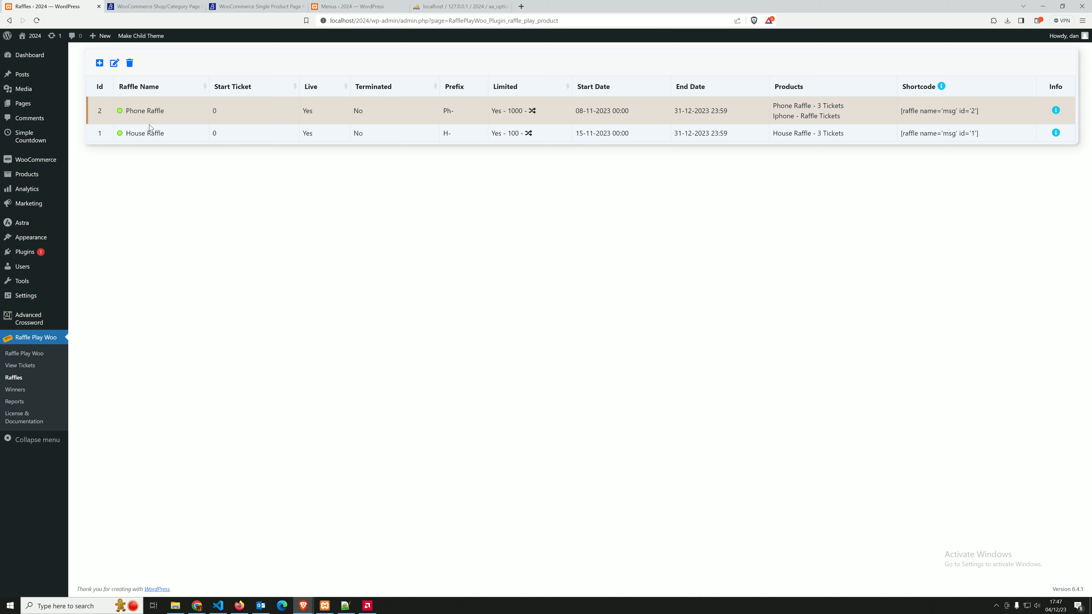
Open the Phone Raffle for editing and review its countdown and progress bar display options
{"action": "left_click", "coordinate": [114, 62]}
{"action": "scroll", "coordinate": [628, 221], "scroll_direction": "down", "scroll_amount": 5}
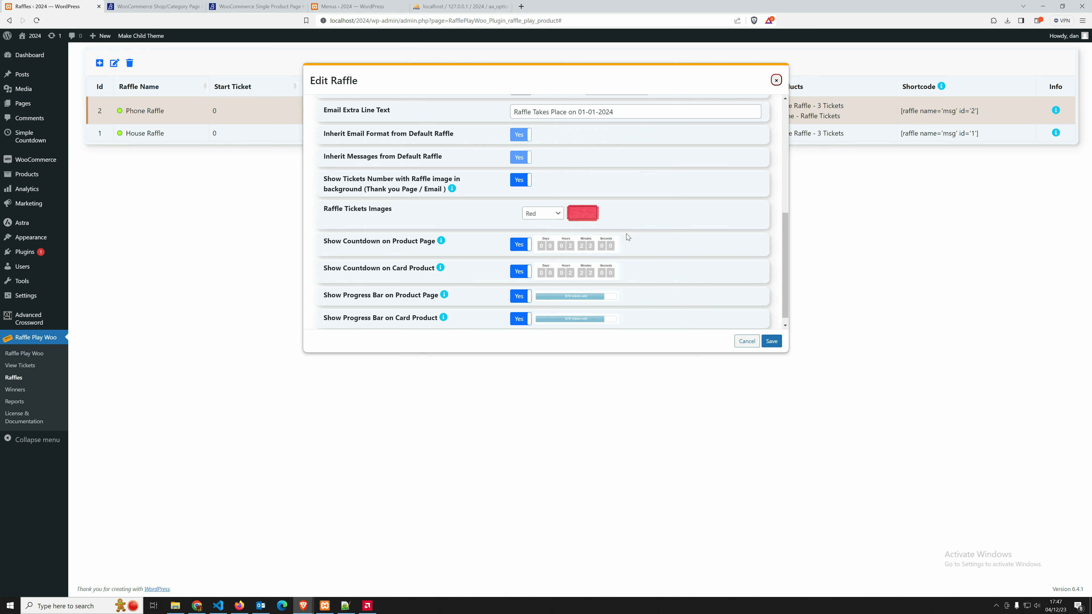
{"action": "scroll", "coordinate": [546, 277], "scroll_direction": "down", "scroll_amount": 1}
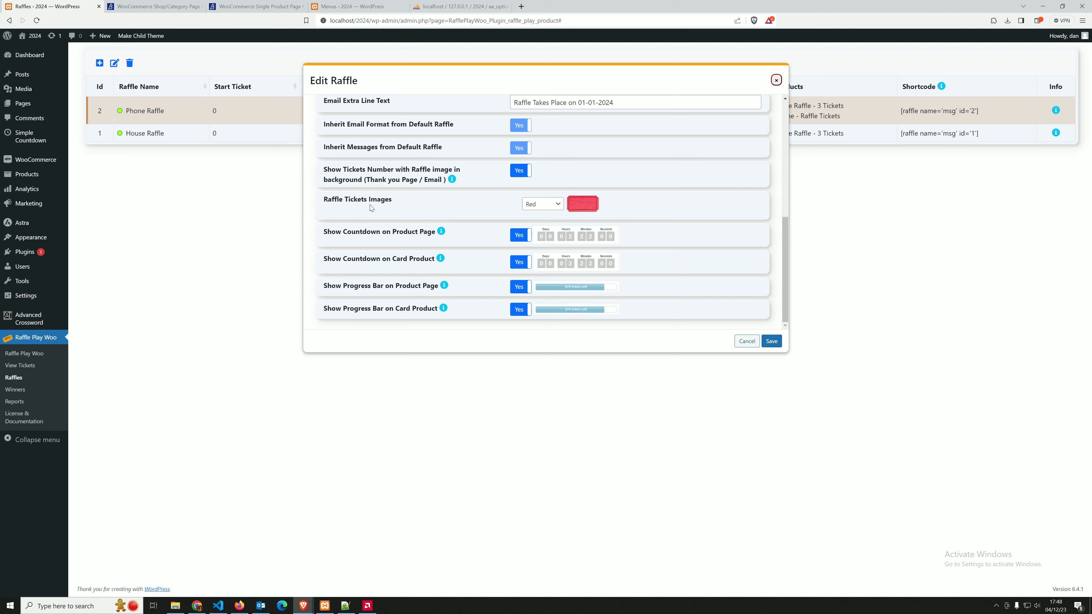
Try the Custom option for the Phone Raffle's ticket images and cancel the edit
{"action": "left_click", "coordinate": [542, 204]}
{"action": "left_click", "coordinate": [545, 273]}
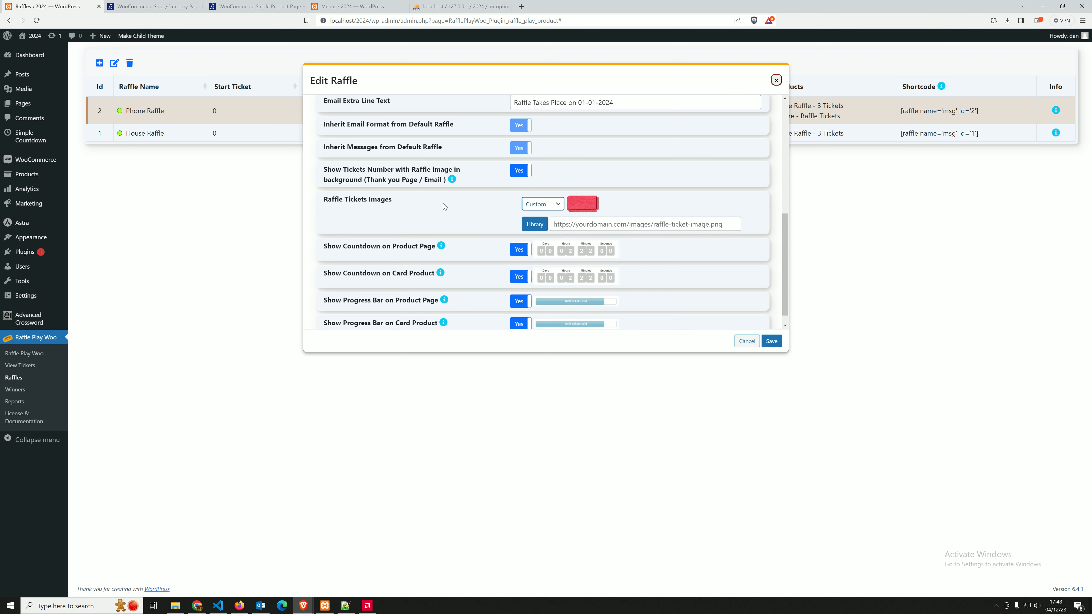
{"action": "left_click", "coordinate": [629, 212]}
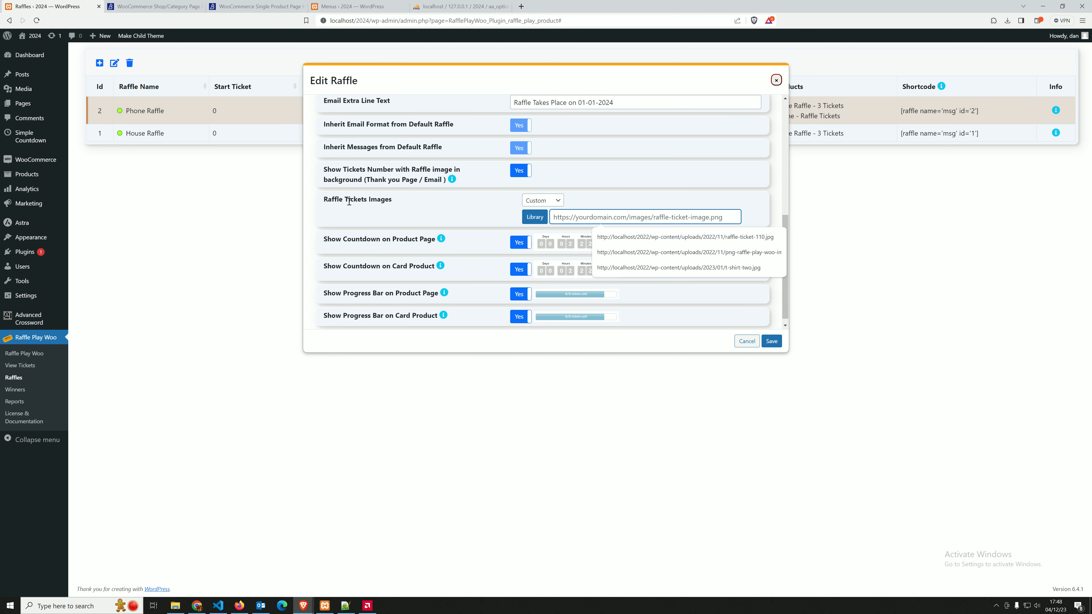
{"action": "left_click", "coordinate": [361, 201]}
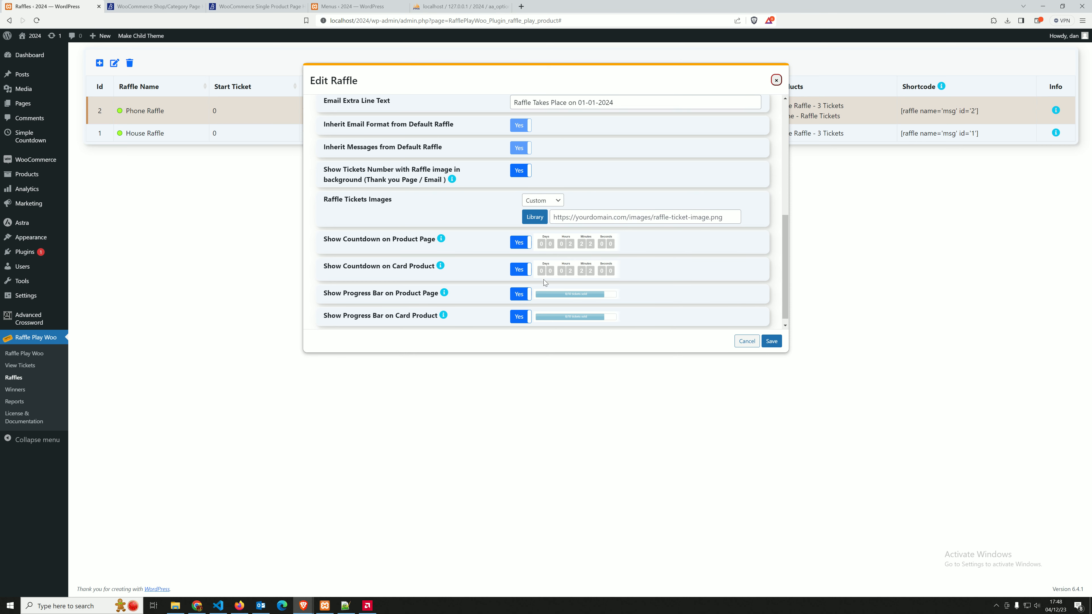
{"action": "left_click", "coordinate": [747, 342]}
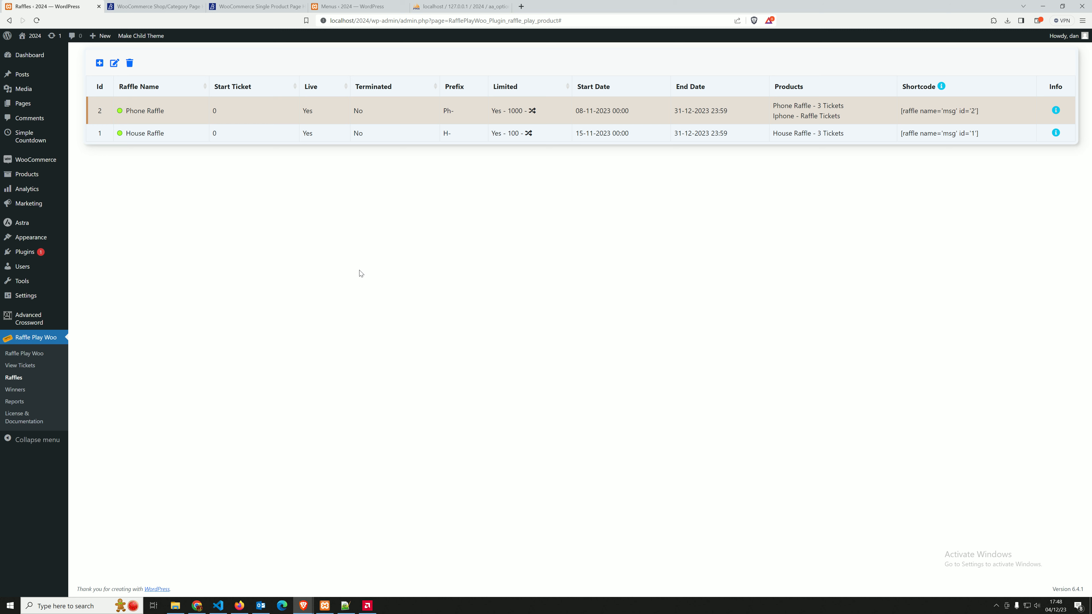
Open the View Tickets page, turn off viewing by order and browse the individual House Raffle tickets on page 2
{"action": "left_click", "coordinate": [28, 369]}
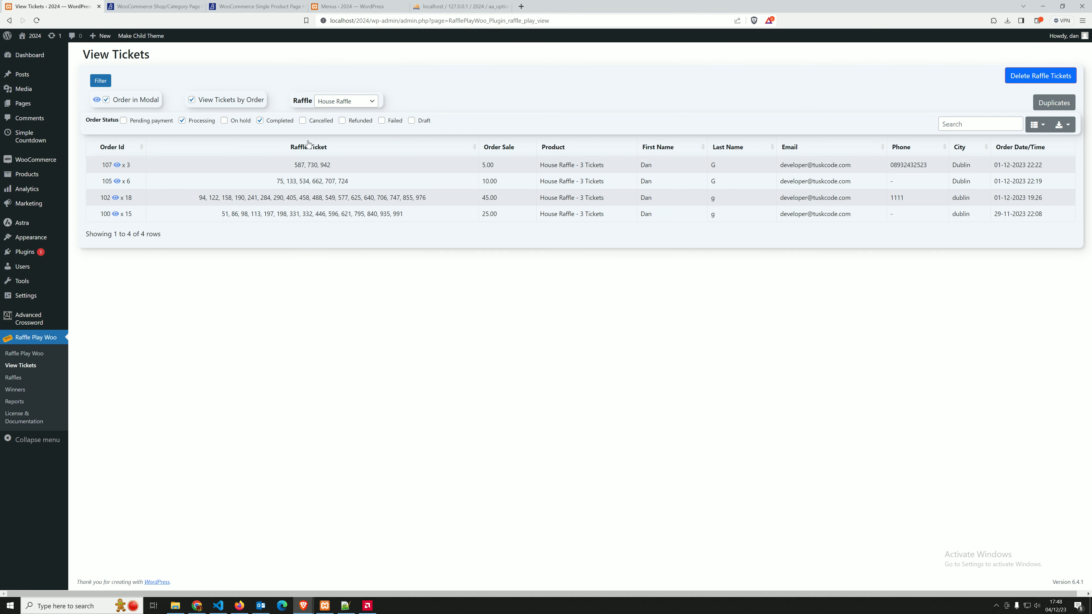
{"action": "left_click", "coordinate": [213, 99]}
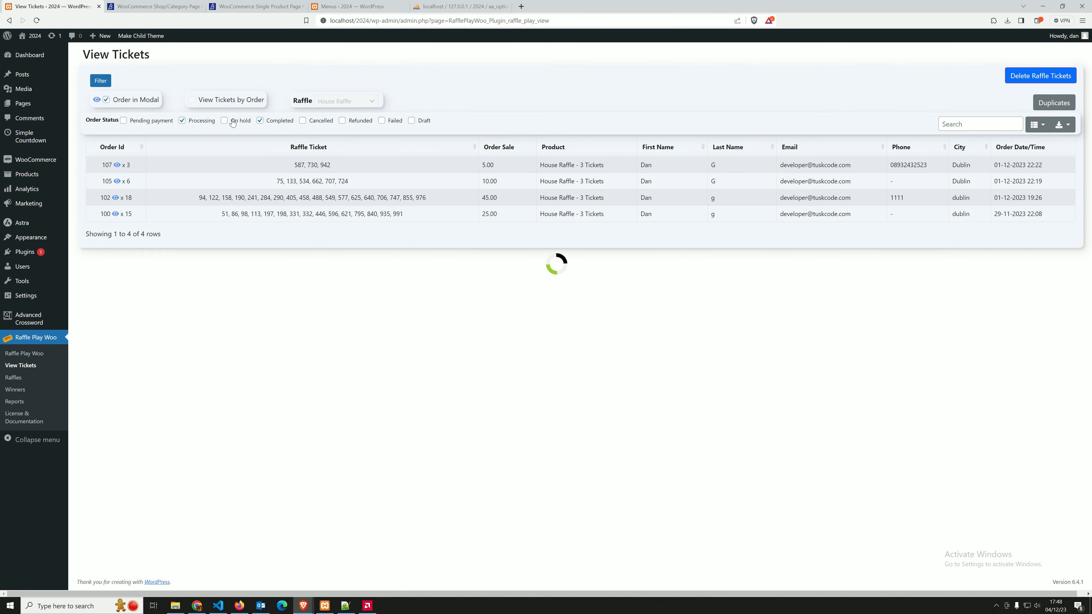
{"action": "left_click", "coordinate": [277, 221]}
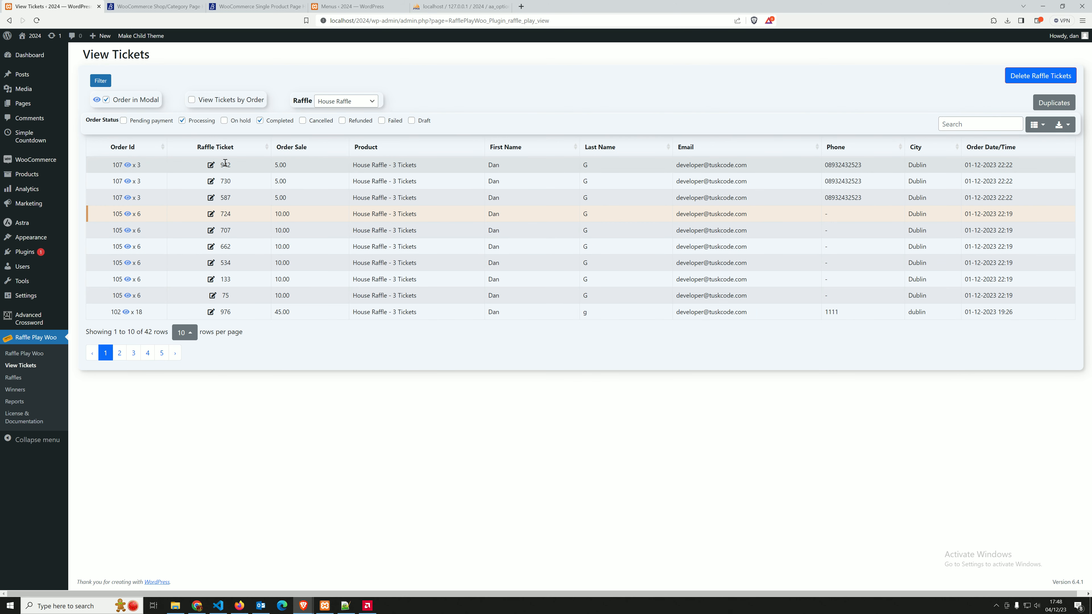
{"action": "left_click", "coordinate": [161, 352]}
{"action": "left_click", "coordinate": [120, 223]}
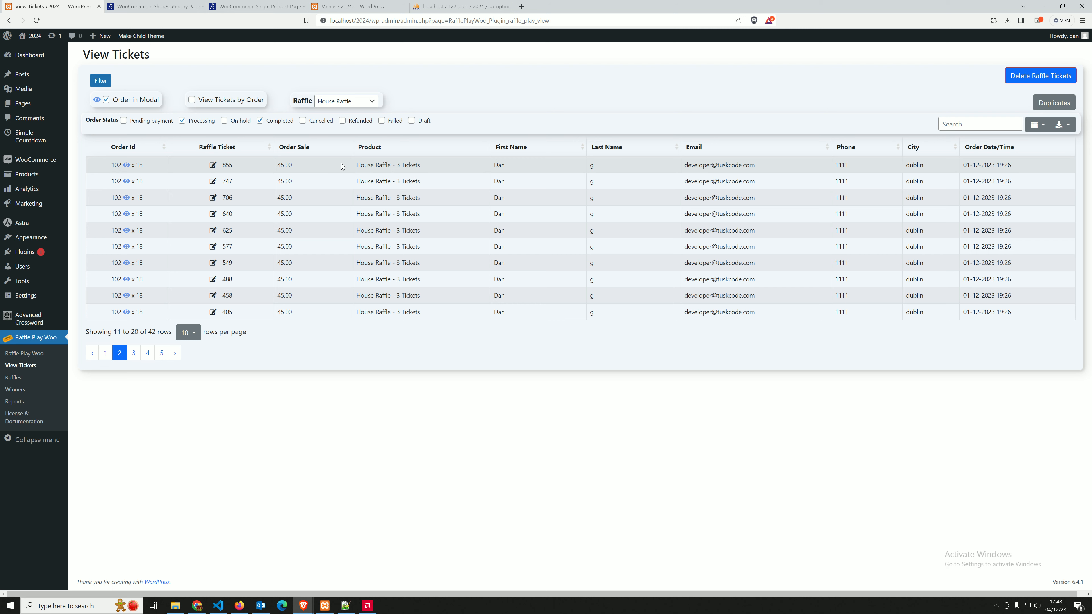
Group the House Raffle tickets by order again and review the ticket numbers of the first two orders
{"action": "left_click", "coordinate": [247, 101]}
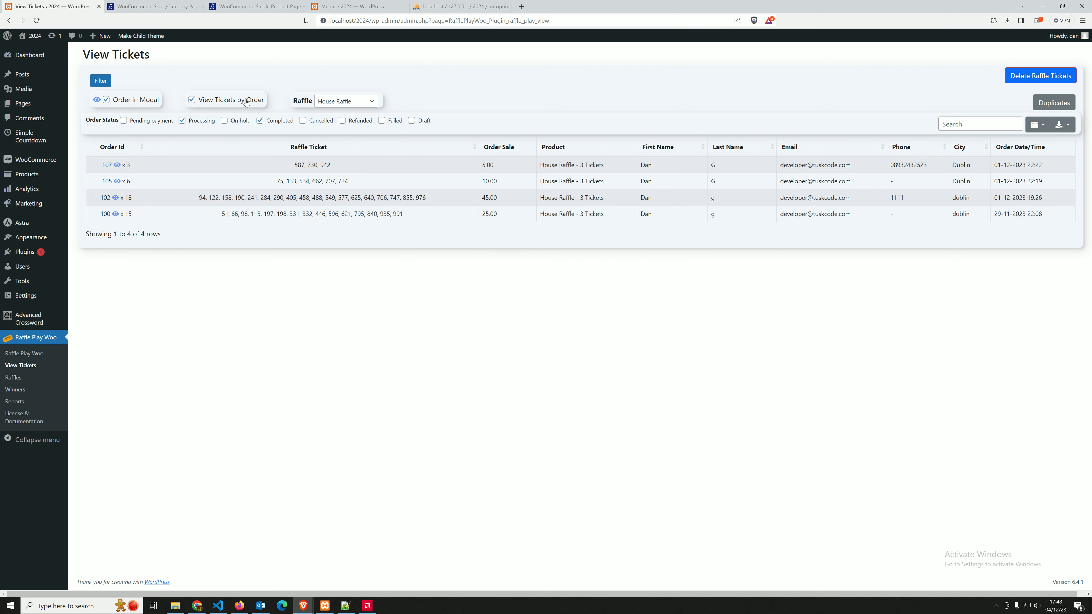
{"action": "triple_click", "coordinate": [301, 165]}
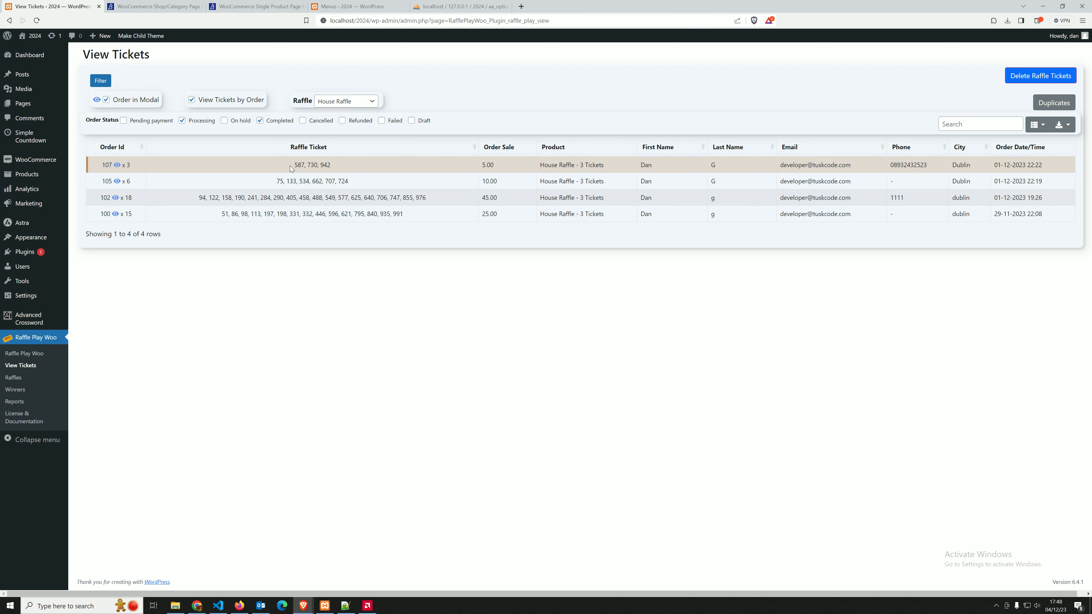
{"action": "left_click", "coordinate": [281, 181]}
{"action": "left_click_drag", "start_coordinate": [281, 181], "coordinate": [336, 181]}
{"action": "left_click", "coordinate": [360, 181]}
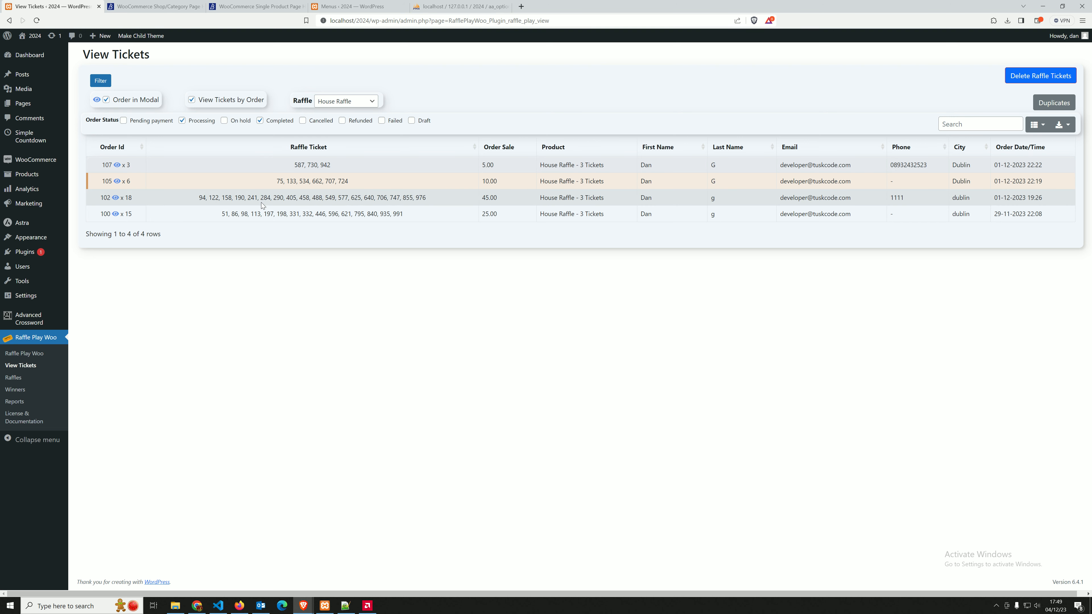
View the details of the 18-ticket order and compare its House Raffle ticket numbers with the tickets list
{"action": "left_click", "coordinate": [115, 200]}
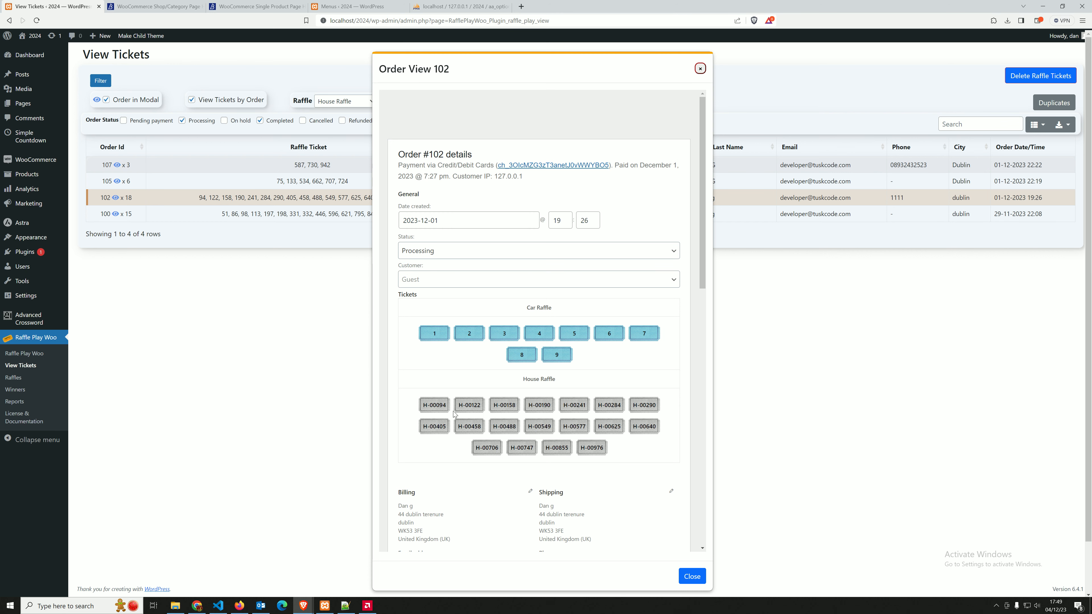
{"action": "left_click_drag", "start_coordinate": [428, 404], "coordinate": [581, 412]}
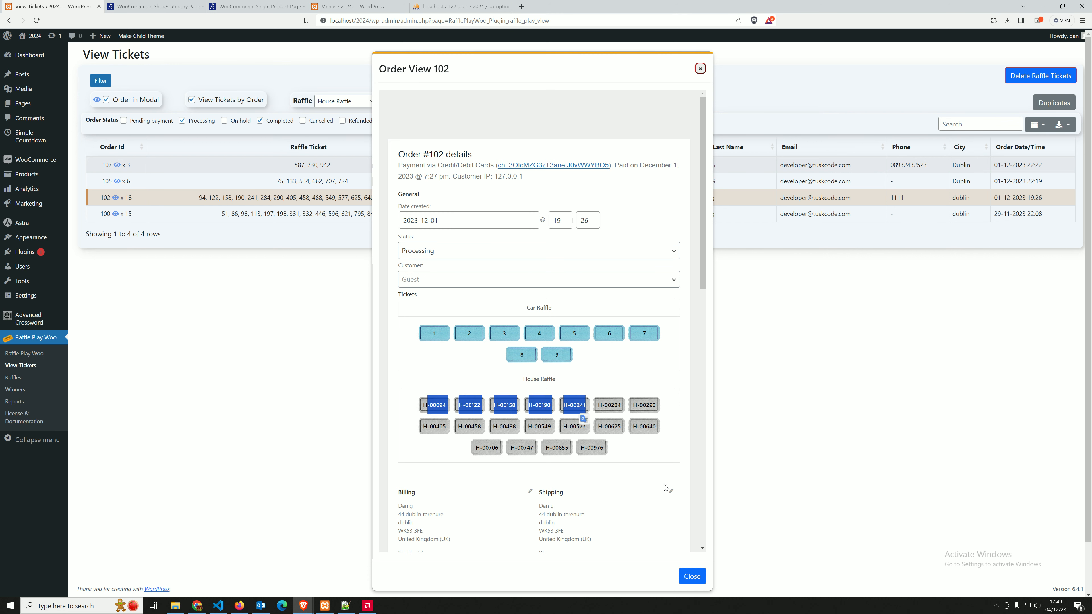
{"action": "left_click", "coordinate": [692, 578]}
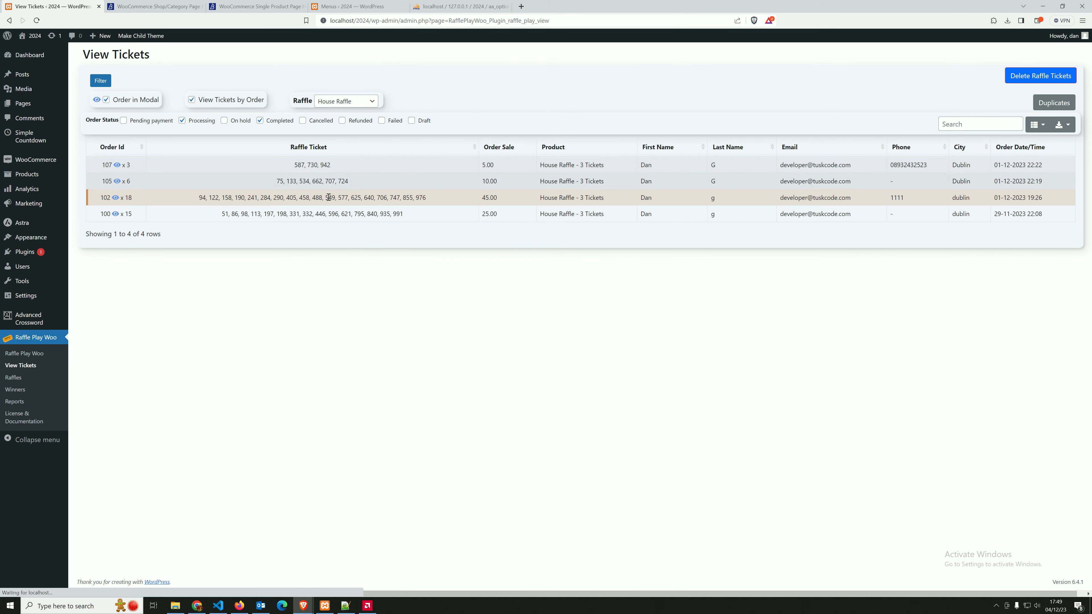
{"action": "left_click_drag", "start_coordinate": [204, 199], "coordinate": [425, 199]}
{"action": "left_click", "coordinate": [516, 330]}
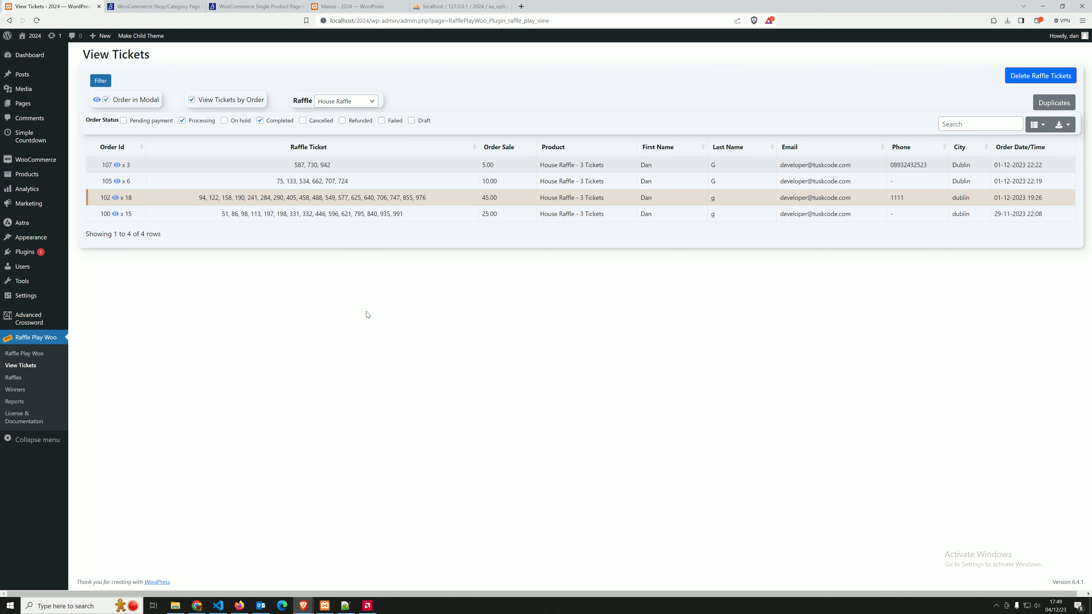
Open the Features section of WooCommerce's advanced settings and examine the order data storage options
{"action": "mouse_move", "coordinate": [44, 160]}
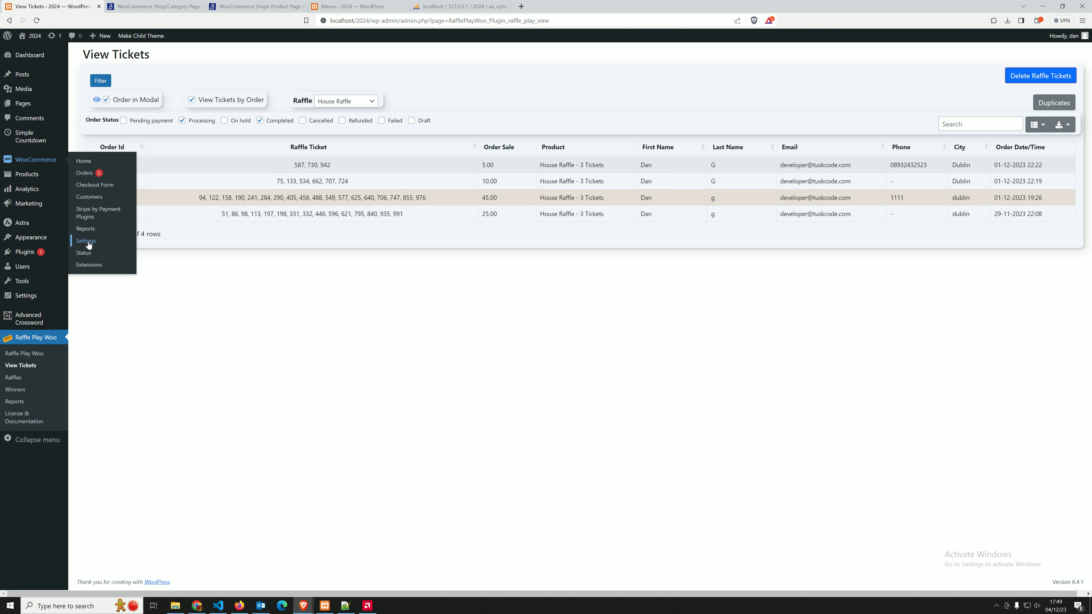
{"action": "left_click", "coordinate": [88, 242]}
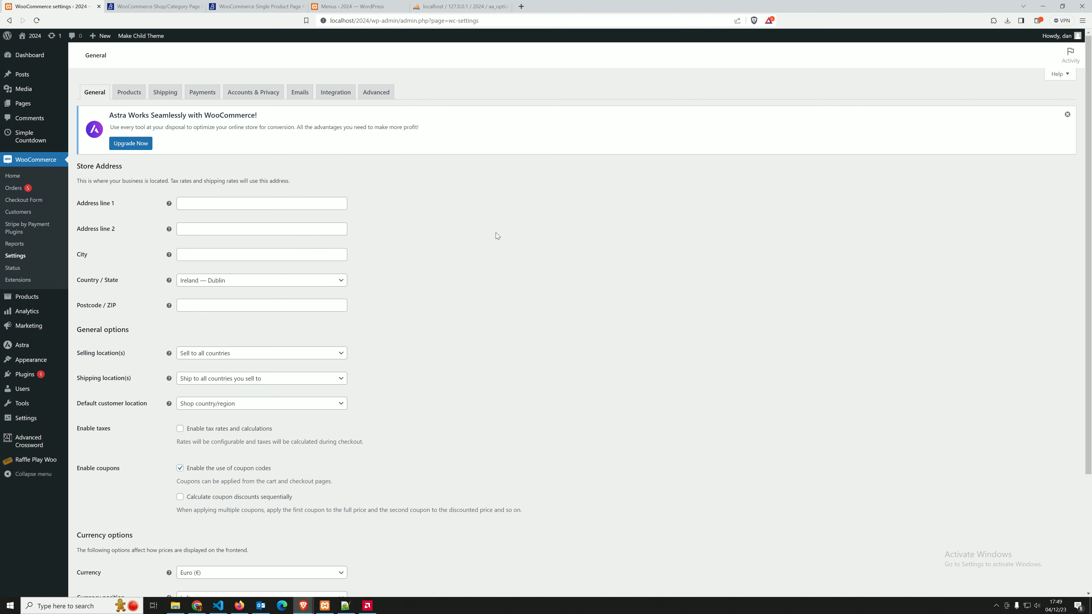
{"action": "left_click", "coordinate": [377, 96]}
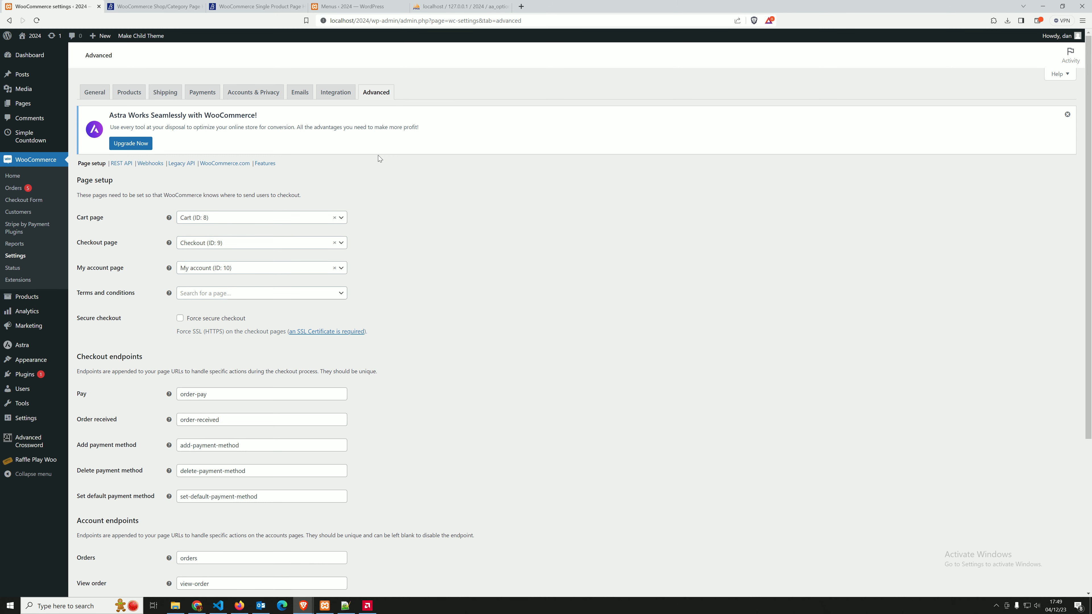
{"action": "left_click", "coordinate": [268, 165]}
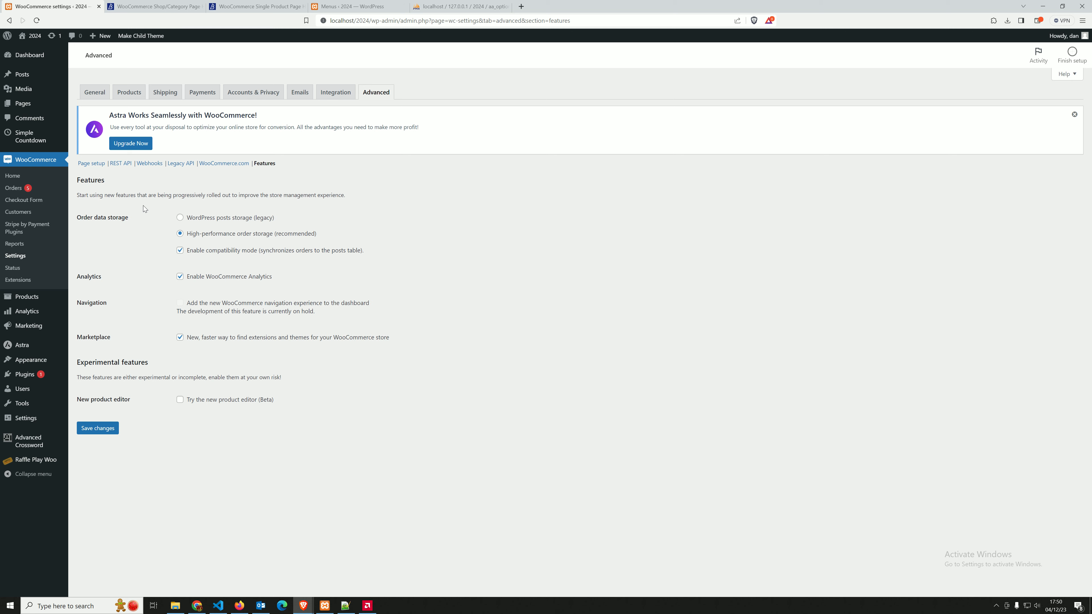
Return to the Raffle Play Woo default raffle settings and reopen the View Tickets page
{"action": "left_click", "coordinate": [26, 463]}
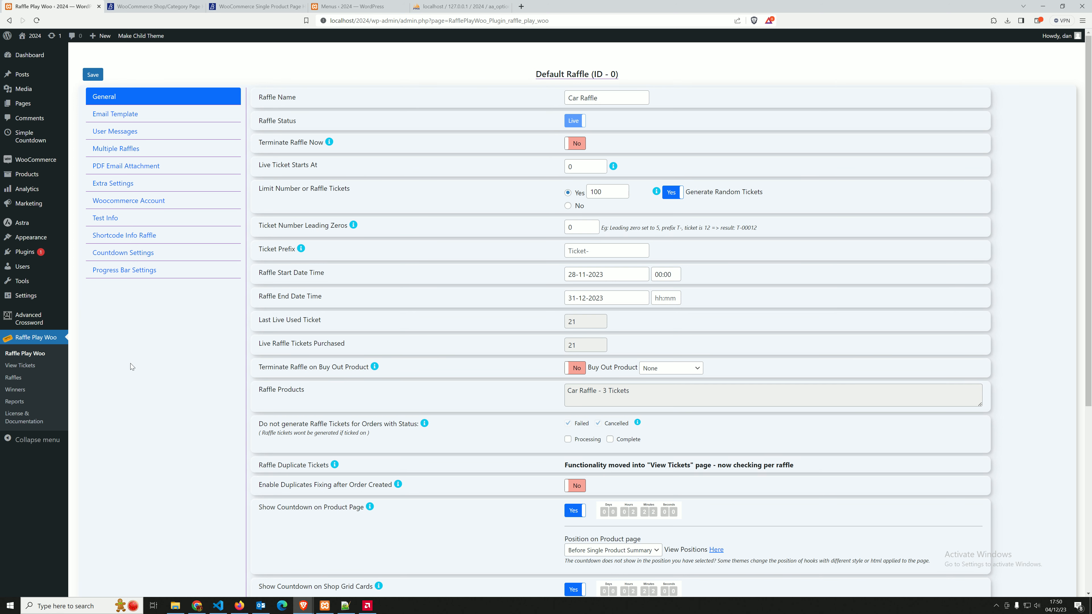
{"action": "left_click", "coordinate": [18, 366]}
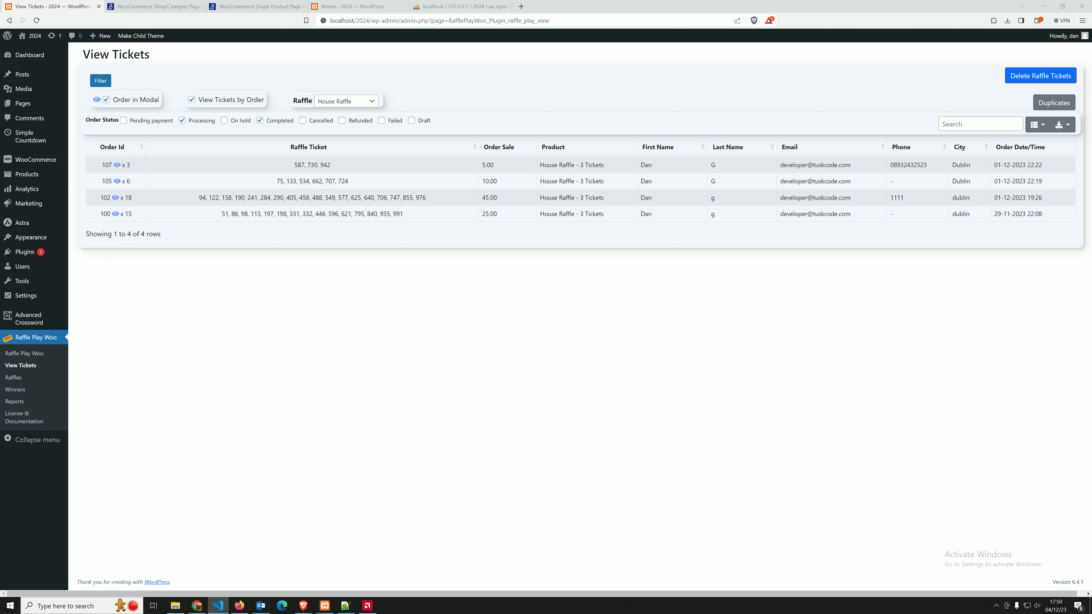
{"action": "left_click_drag", "start_coordinate": [682, 607], "coordinate": [631, 148]}
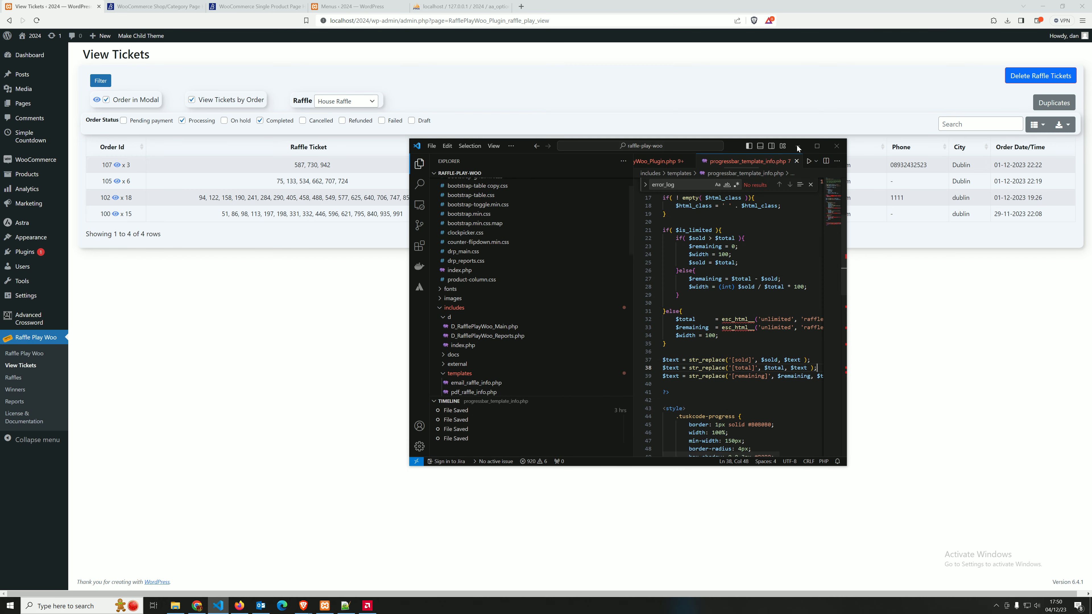
{"action": "left_click", "coordinate": [271, 249]}
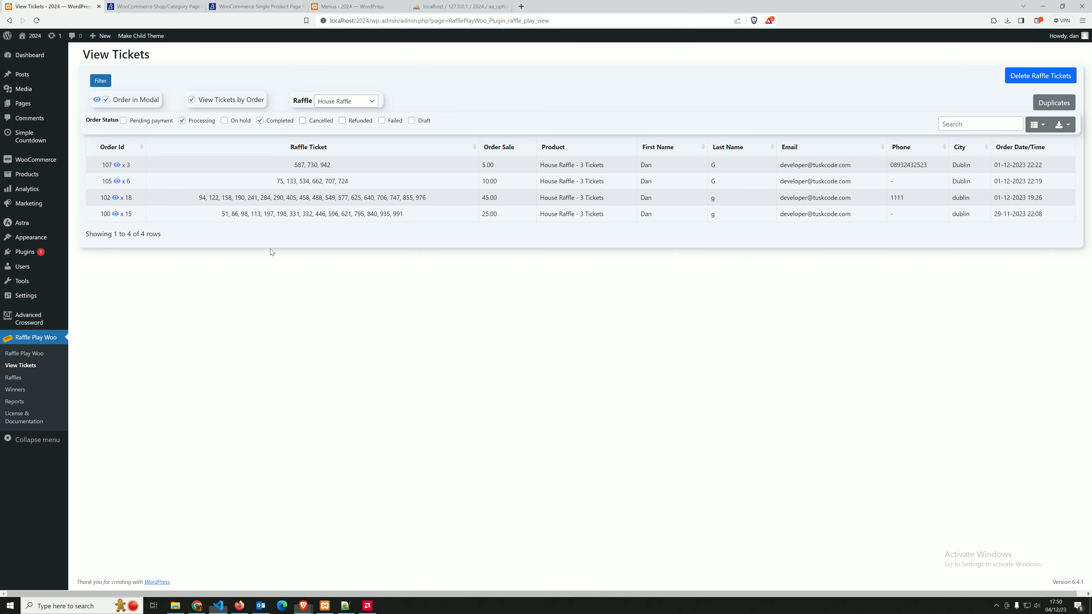
Review the default raffle's progress bar settings and switch to the storefront window to view the raffle cards
{"action": "left_click", "coordinate": [15, 353]}
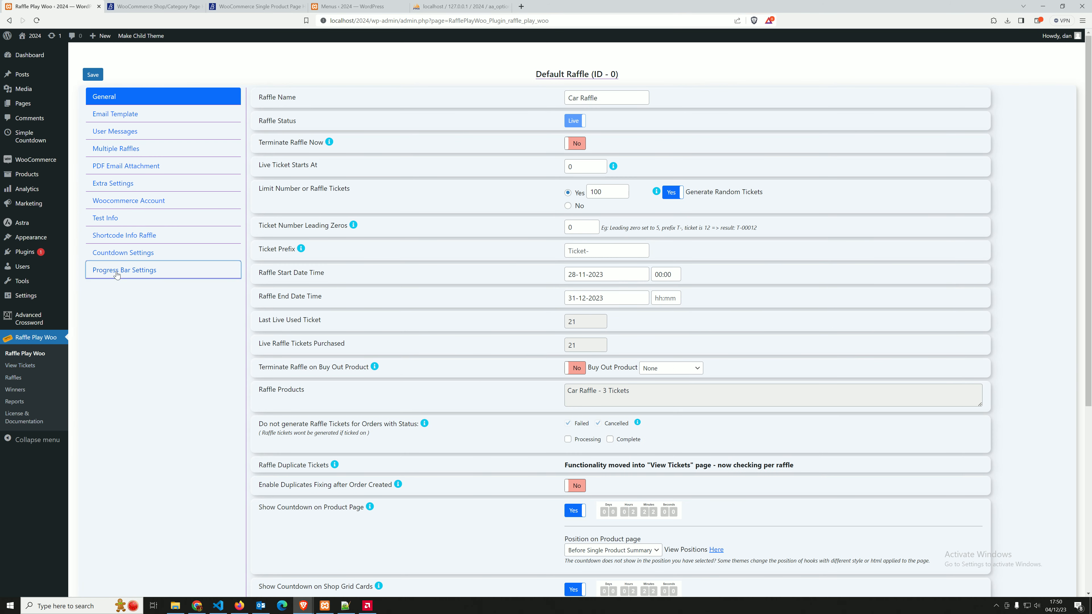
{"action": "left_click", "coordinate": [116, 274]}
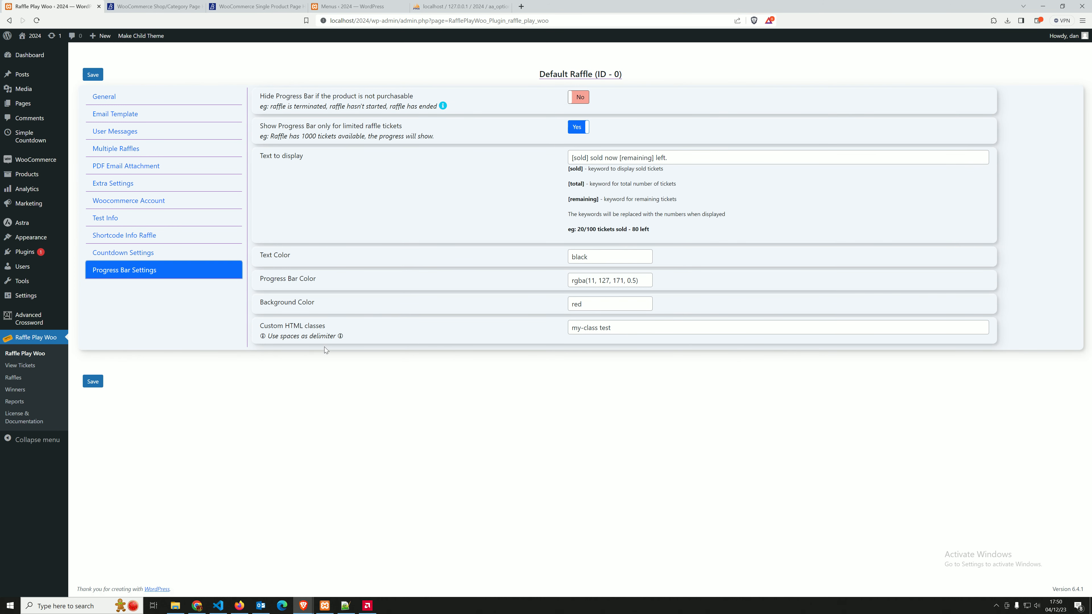
{"action": "mouse_move", "coordinate": [303, 606]}
{"action": "left_click", "coordinate": [352, 564]}
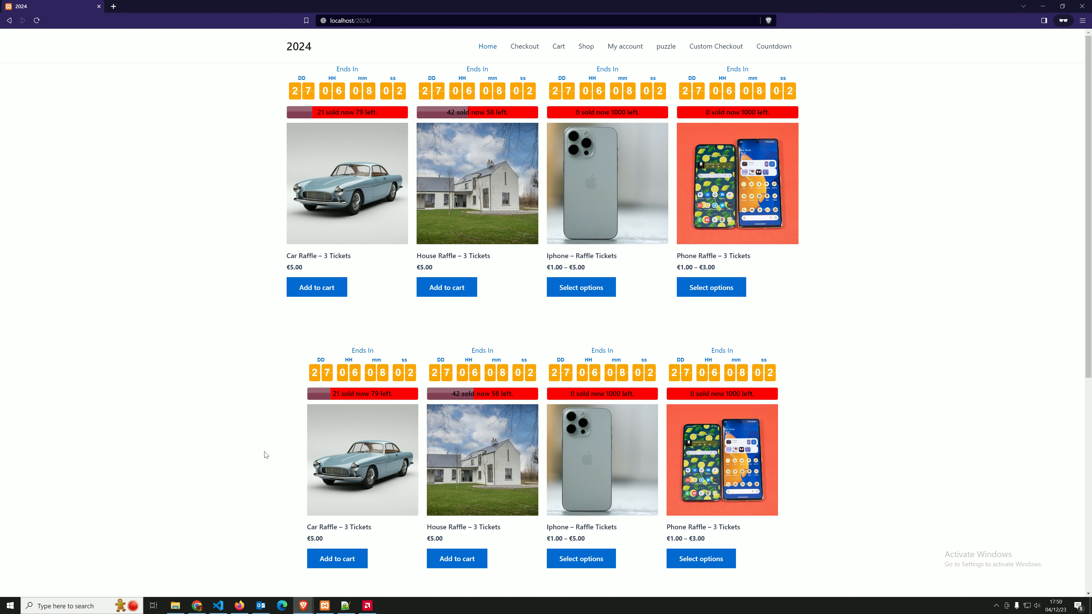
Switch to Visual Studio Code and read the child theme override instructions in progressbar_template_info.php
{"action": "left_click", "coordinate": [222, 607]}
{"action": "left_click", "coordinate": [816, 143]}
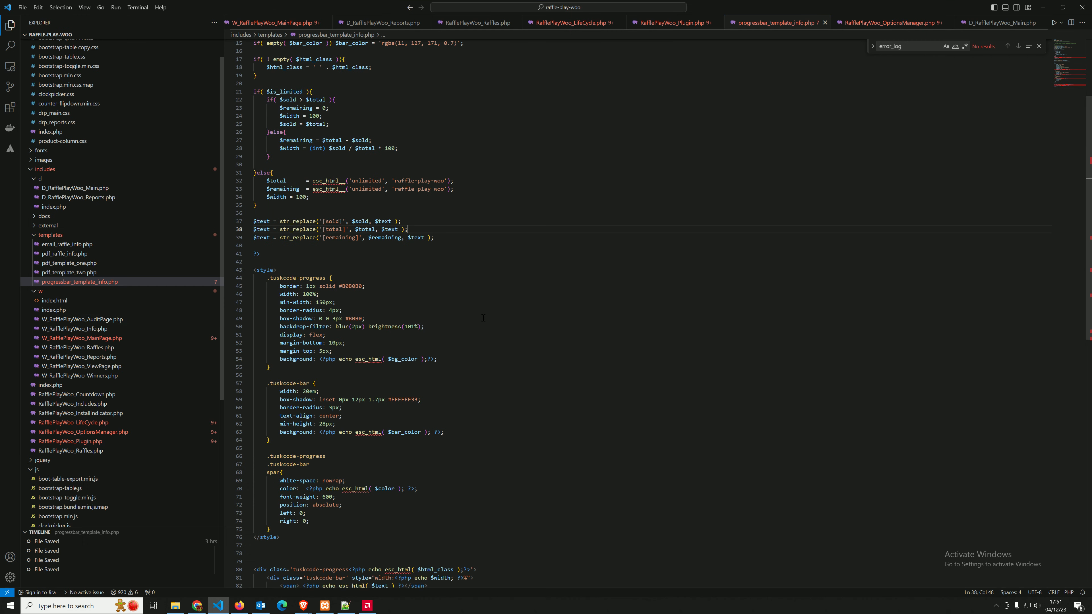
{"action": "left_click", "coordinate": [578, 305]}
{"action": "scroll", "coordinate": [578, 304], "scroll_direction": "up", "scroll_amount": 5}
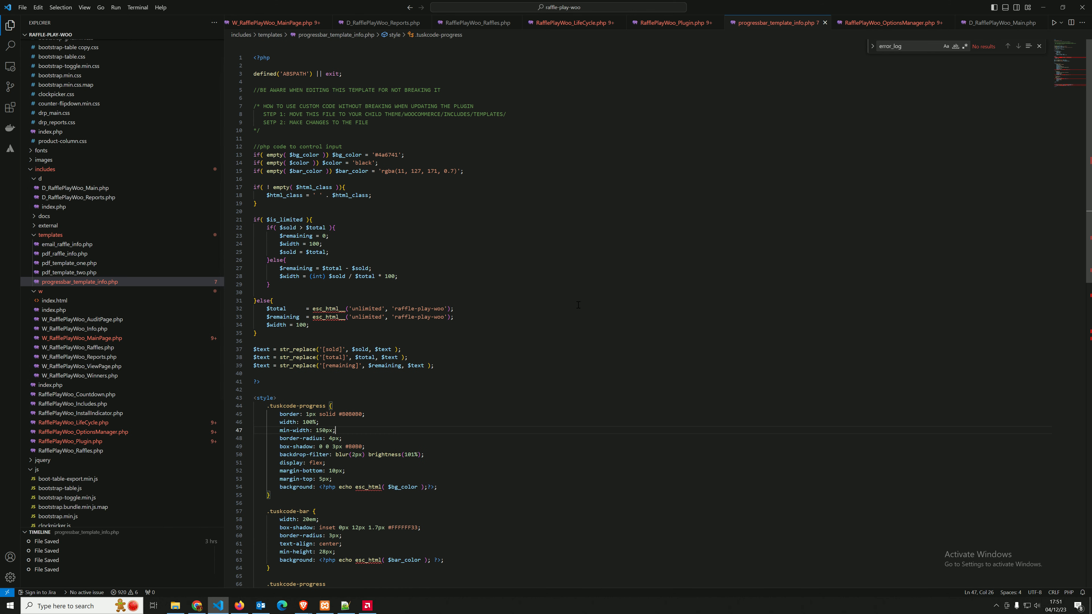
{"action": "left_click", "coordinate": [434, 115]}
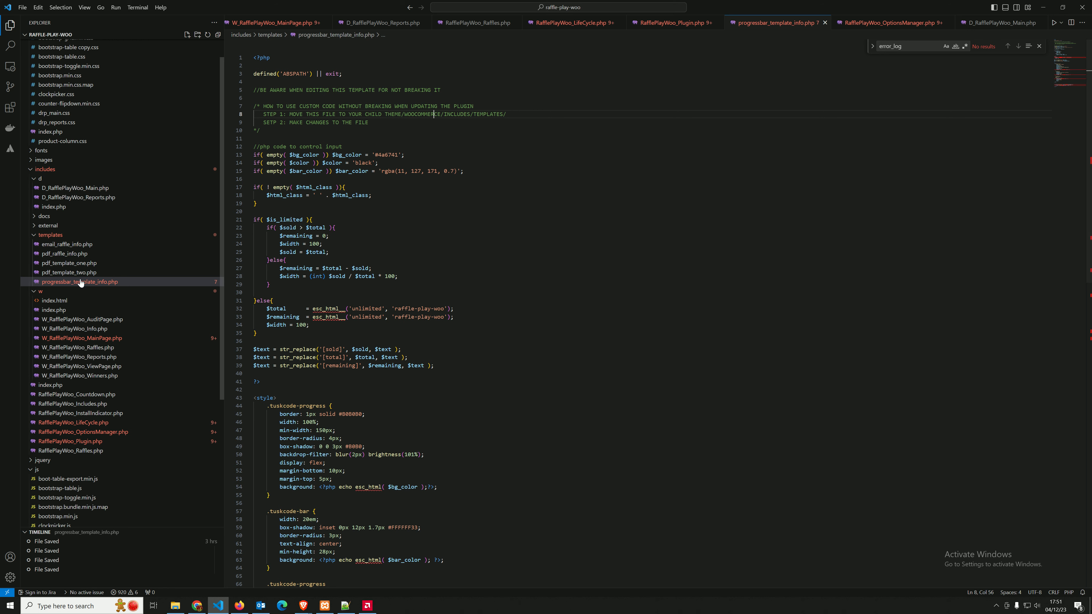
Examine the PHP logic, CSS styles and HTML markup of the progress bar template
{"action": "left_click", "coordinate": [397, 276]}
{"action": "scroll", "coordinate": [395, 258], "scroll_direction": "down", "scroll_amount": 5}
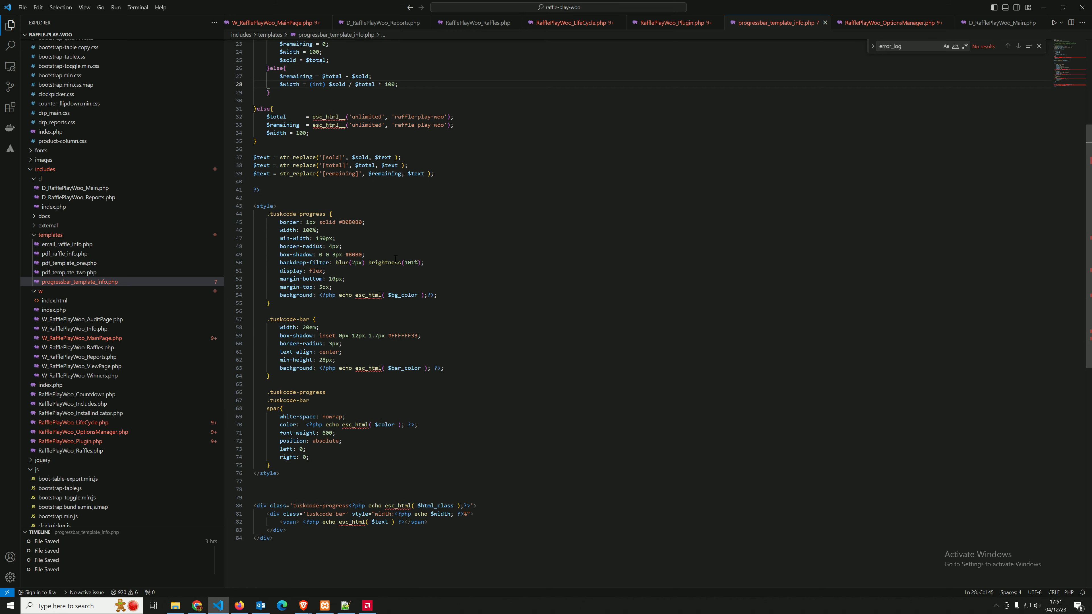
{"action": "scroll", "coordinate": [395, 258], "scroll_direction": "up", "scroll_amount": 4}
{"action": "scroll", "coordinate": [309, 237], "scroll_direction": "down", "scroll_amount": 10}
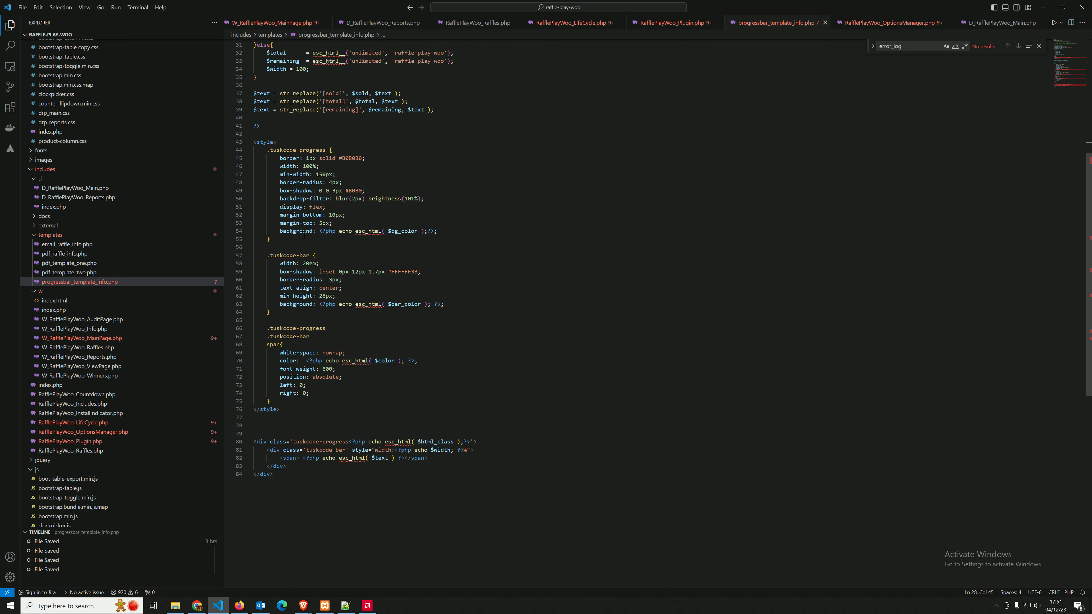
{"action": "scroll", "coordinate": [305, 233], "scroll_direction": "up", "scroll_amount": 7}
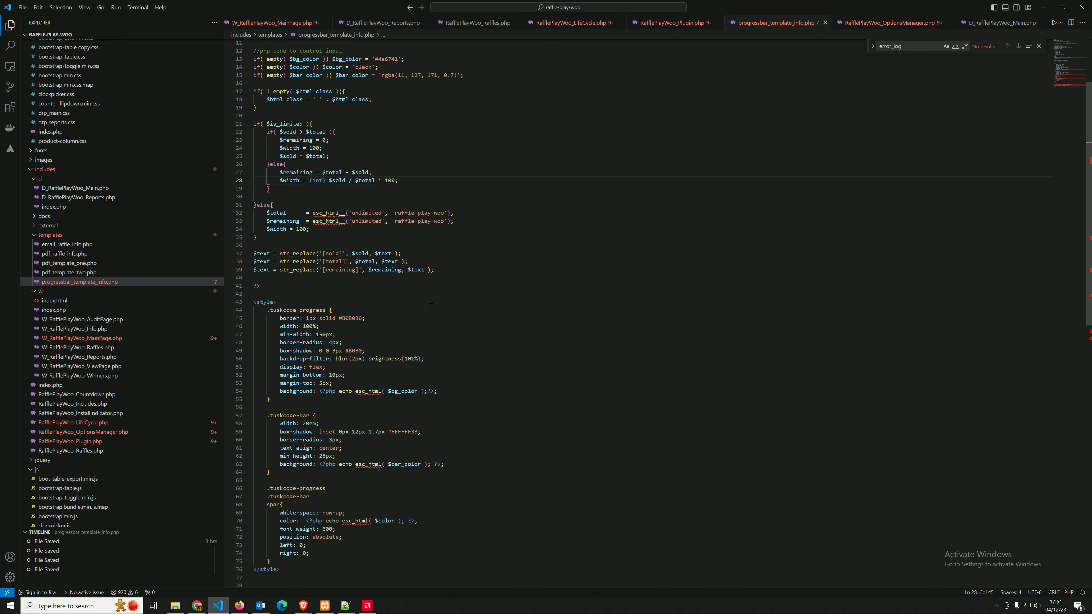
{"action": "scroll", "coordinate": [431, 306], "scroll_direction": "down", "scroll_amount": 7}
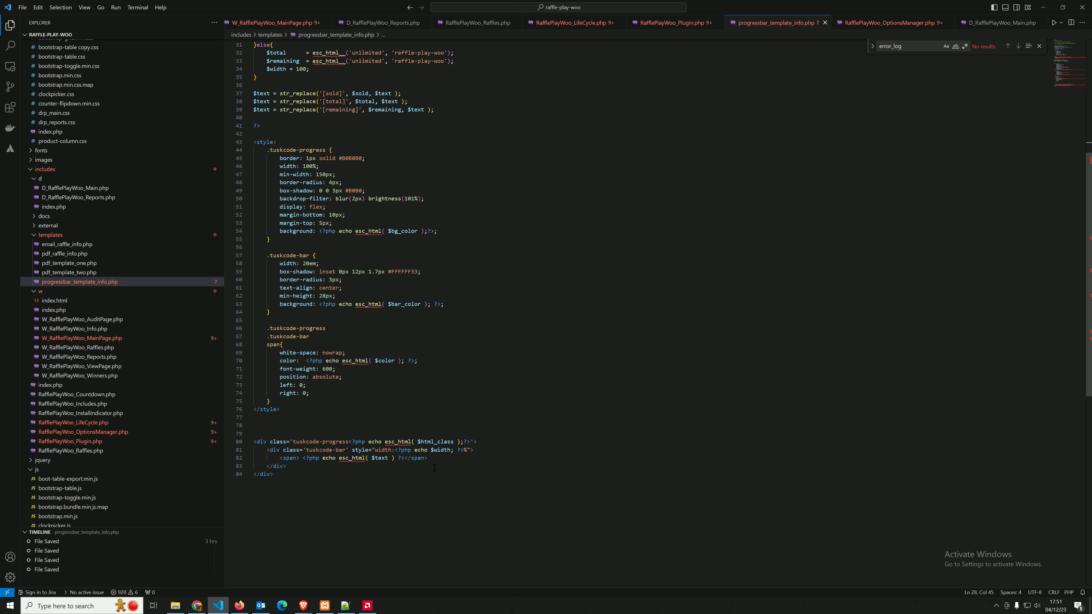
Review the HTML markup at the end of the progress bar template and the child theme override path in its opening comment
{"action": "left_click_drag", "start_coordinate": [283, 473], "coordinate": [254, 442]}
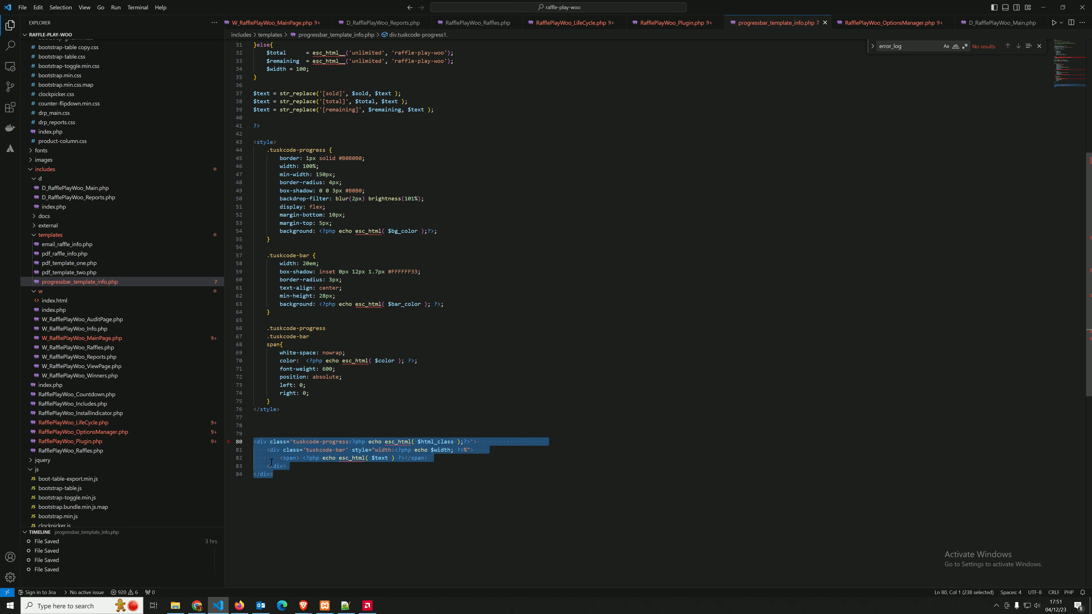
{"action": "left_click_drag", "start_coordinate": [288, 477], "coordinate": [249, 445]}
{"action": "left_click", "coordinate": [331, 487]}
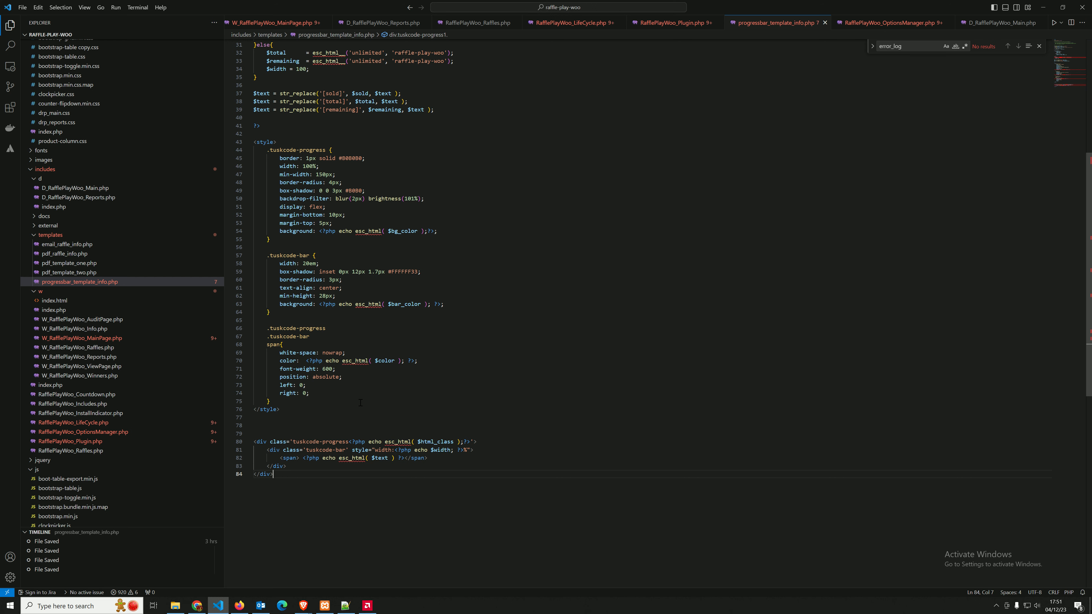
{"action": "scroll", "coordinate": [360, 402], "scroll_direction": "up", "scroll_amount": 7}
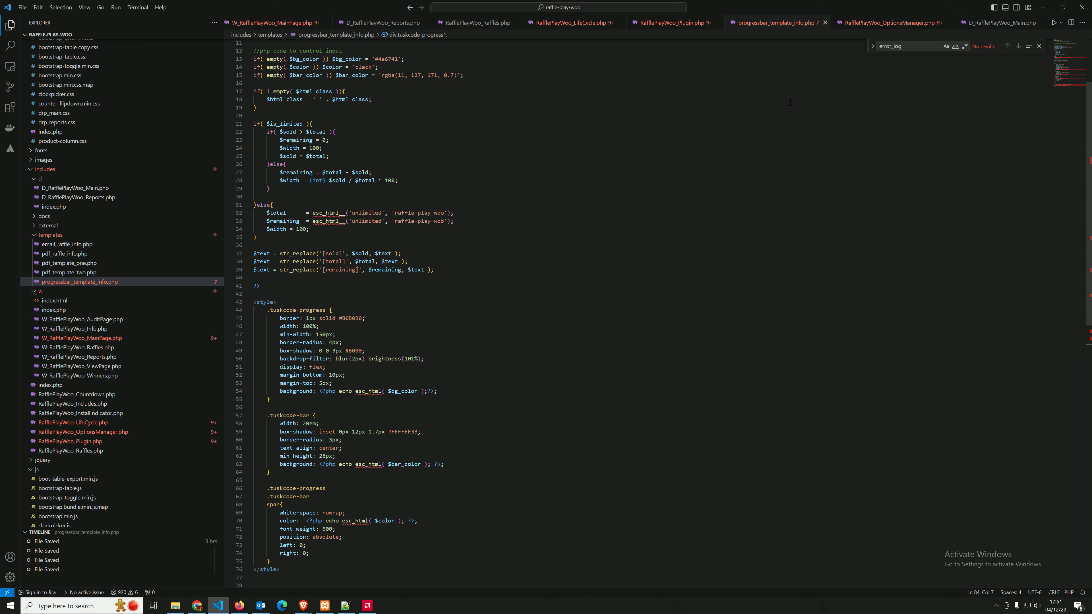
{"action": "scroll", "coordinate": [387, 114], "scroll_direction": "up", "scroll_amount": 3}
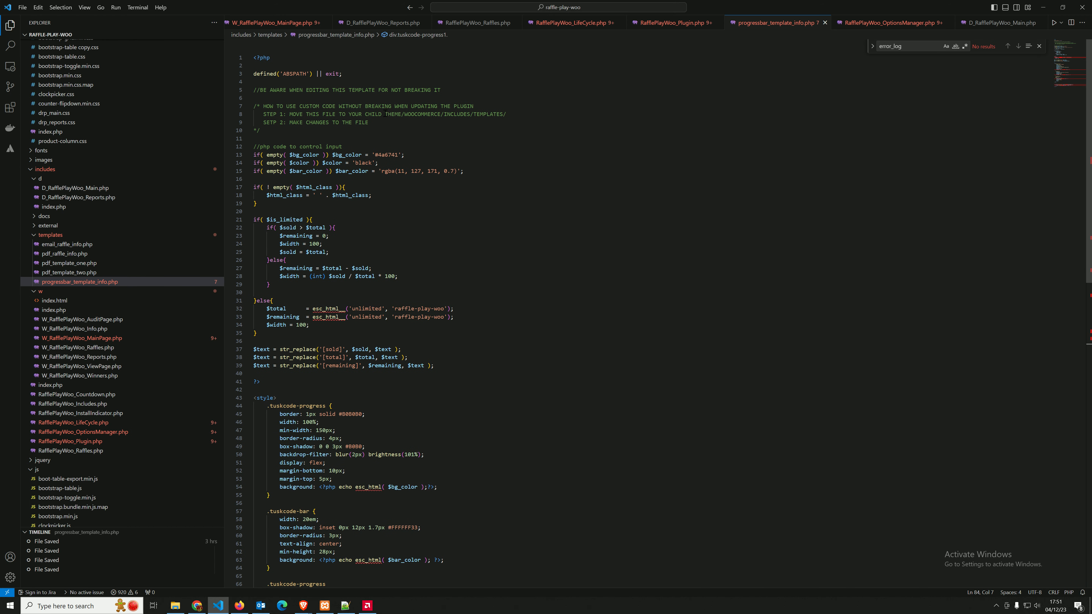
{"action": "left_click_drag", "start_coordinate": [366, 114], "coordinate": [499, 114]}
{"action": "left_click", "coordinate": [518, 115]}
Return to the storefront and view the raffle products on the Shop page and the Home page
{"action": "left_click", "coordinate": [1042, 8]}
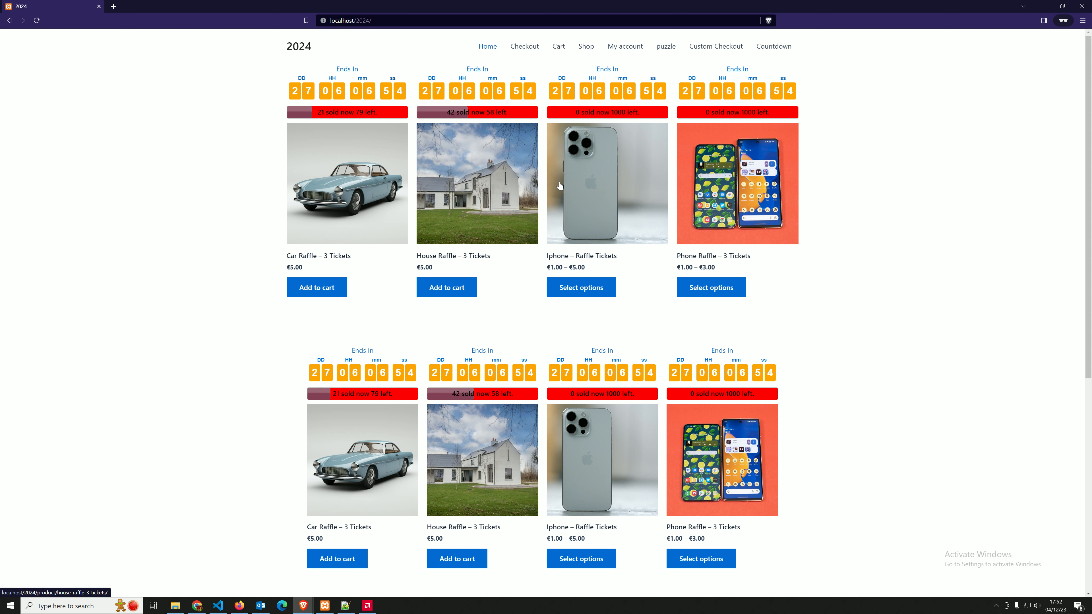
{"action": "left_click", "coordinate": [588, 50]}
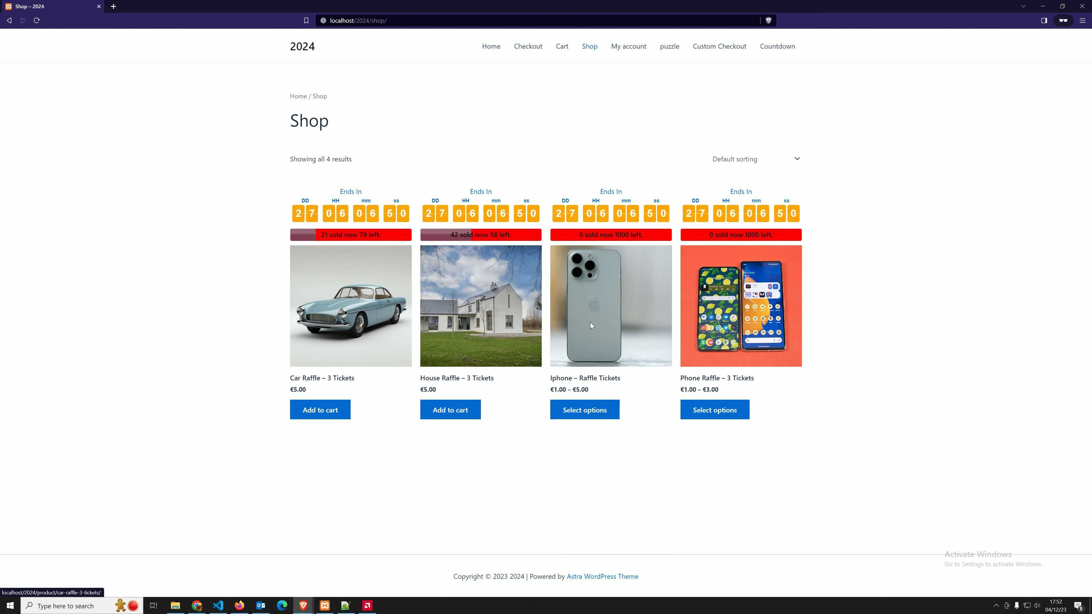
{"action": "left_click", "coordinate": [505, 41]}
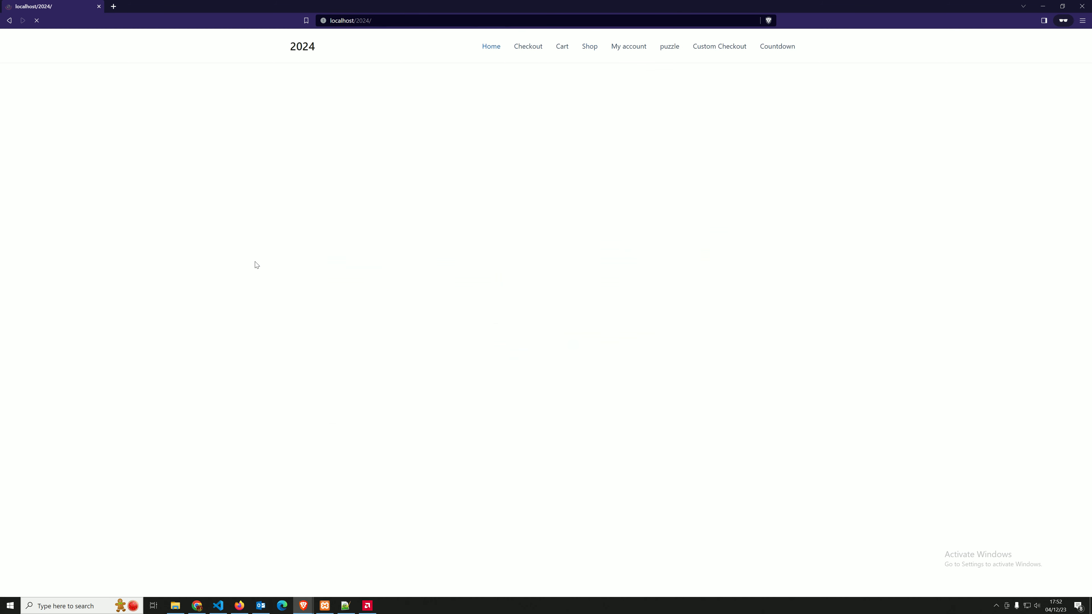
{"action": "scroll", "coordinate": [449, 262], "scroll_direction": "down", "scroll_amount": 10}
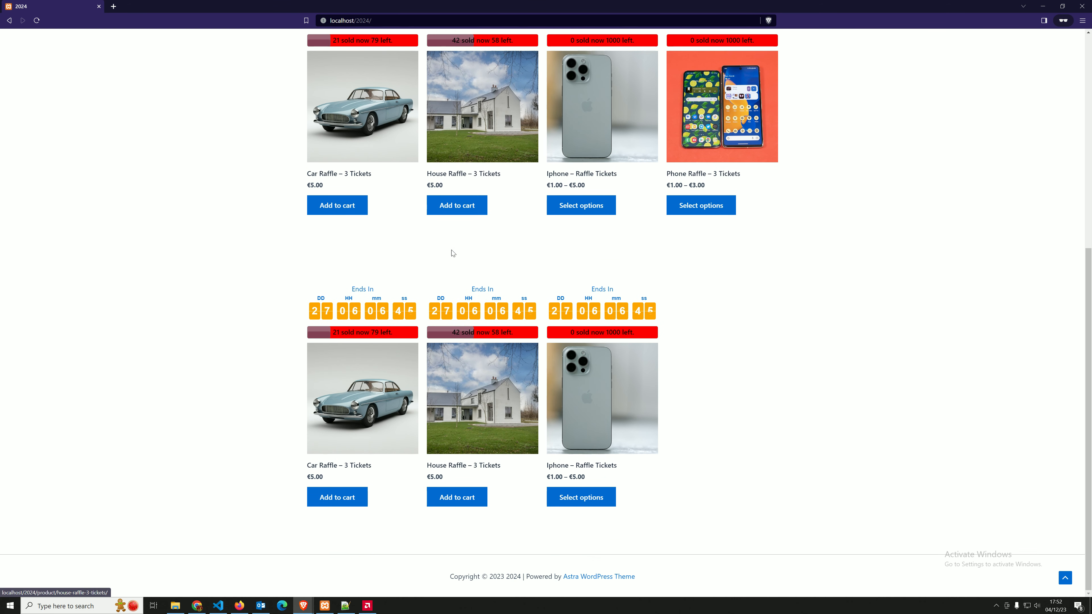
{"action": "scroll", "coordinate": [452, 251], "scroll_direction": "up", "scroll_amount": 10}
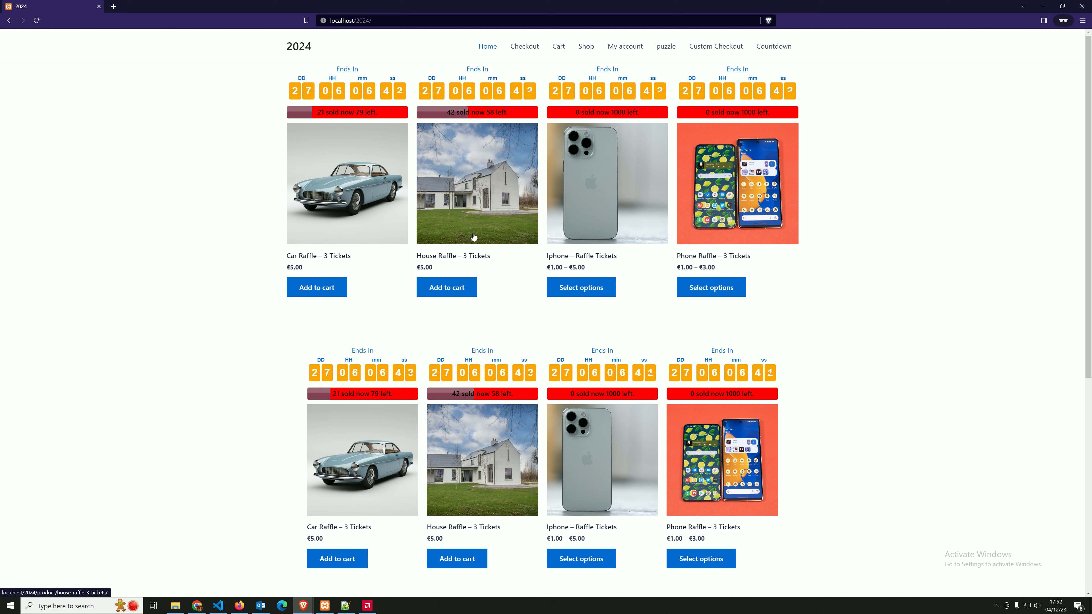
Switch to the WordPress admin window and open the Home page for editing
{"action": "left_click", "coordinate": [303, 605]}
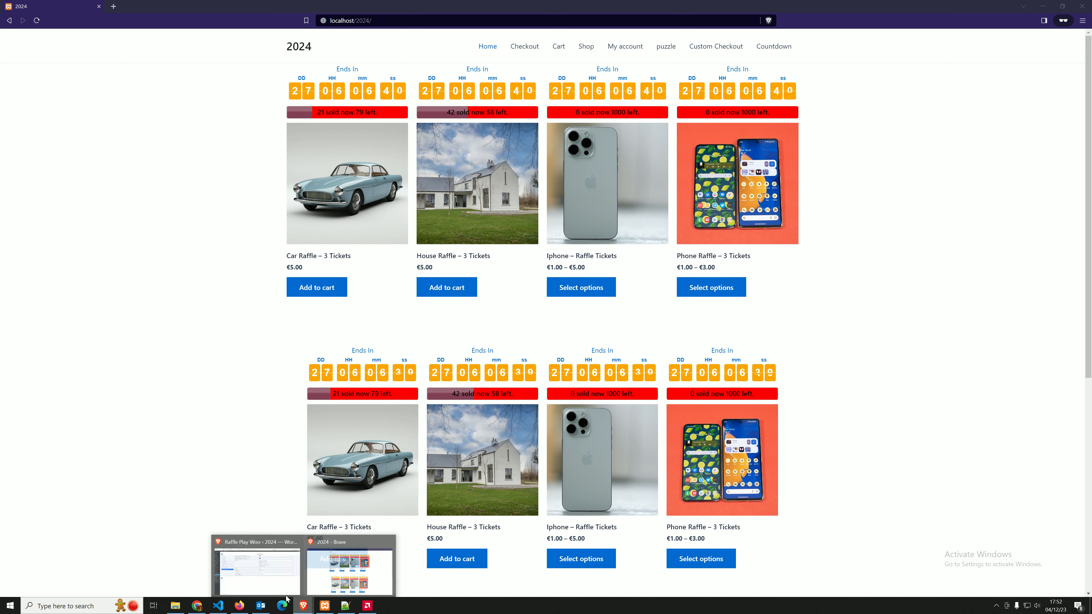
{"action": "left_click", "coordinate": [263, 568]}
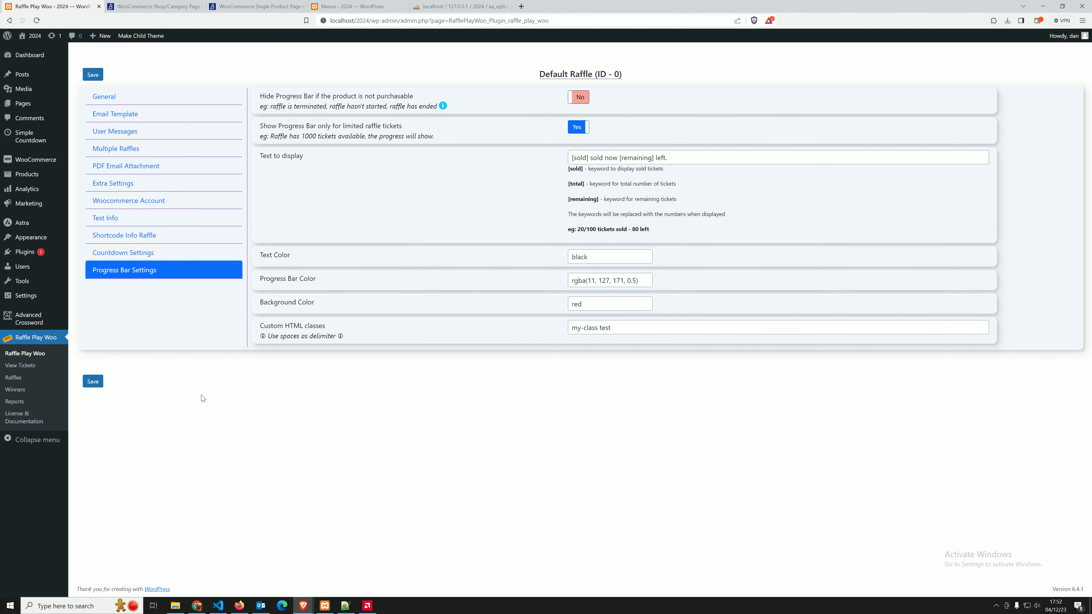
{"action": "mouse_move", "coordinate": [36, 149]}
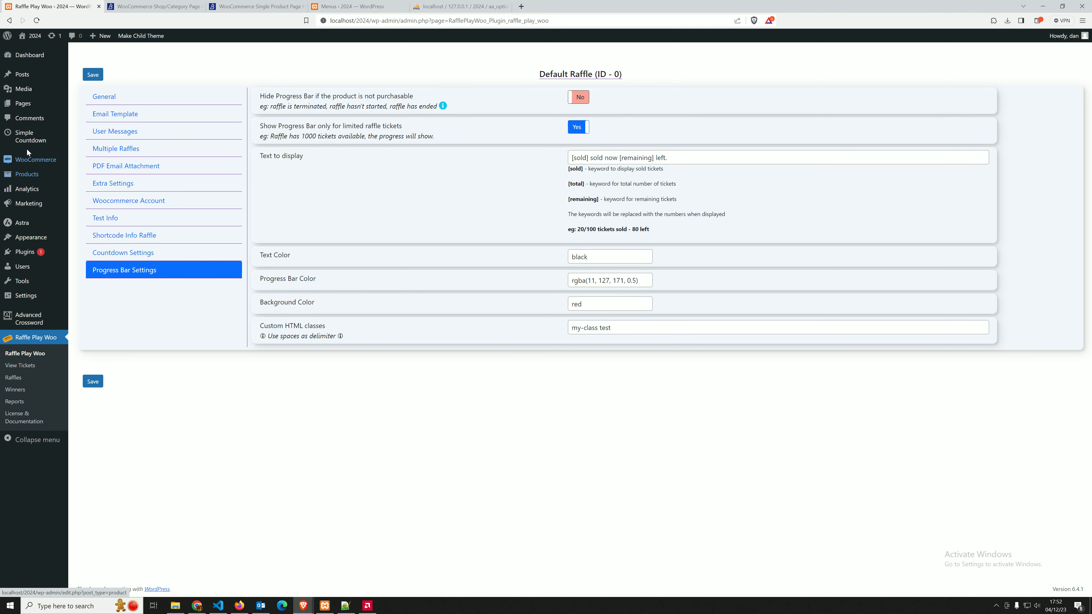
{"action": "left_click", "coordinate": [27, 104]}
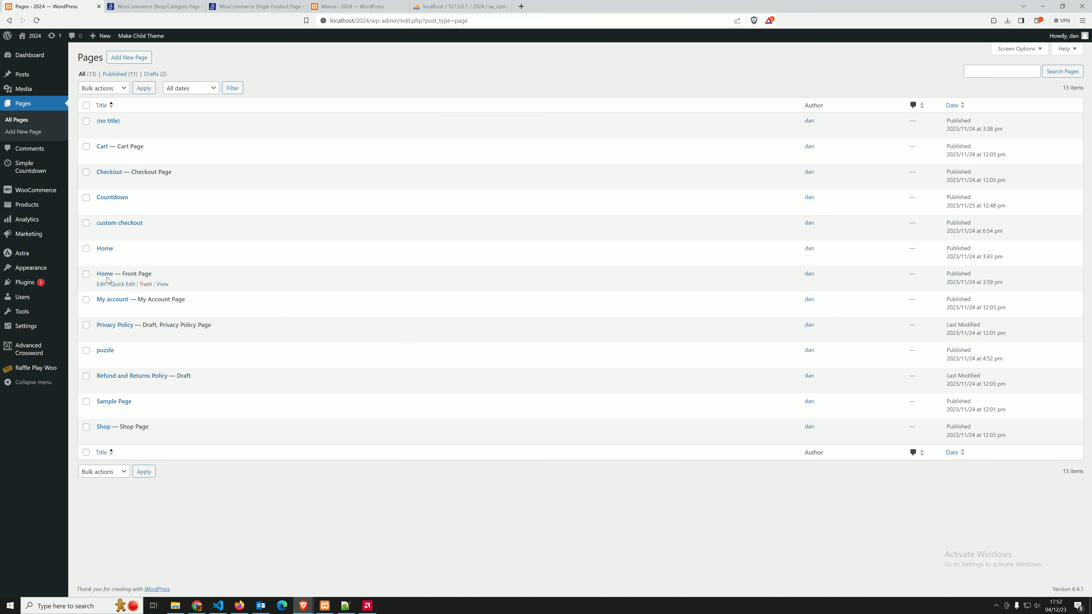
{"action": "left_click", "coordinate": [101, 284]}
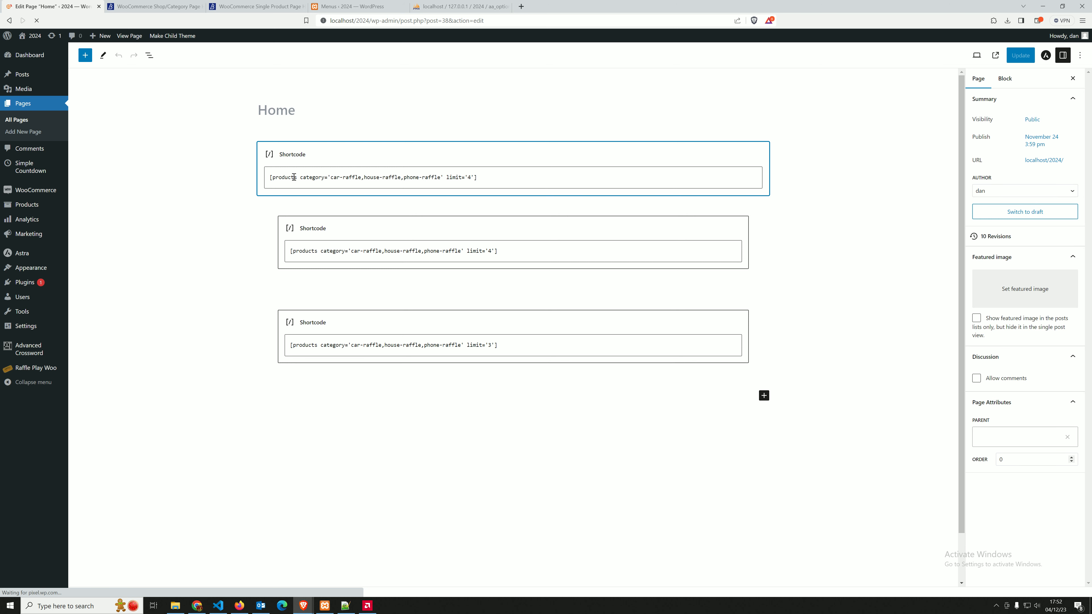
Remove car-raffle and house-raffle from the first products shortcode's category, leaving only phone-raffle, and update the Home page
{"action": "double_click", "coordinate": [312, 177]}
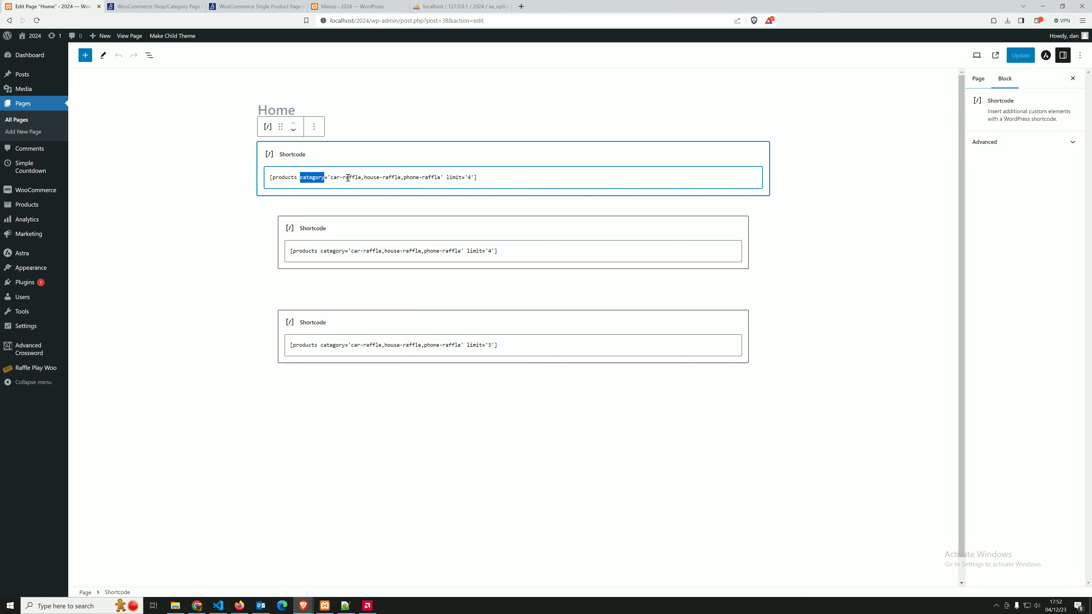
{"action": "left_click", "coordinate": [337, 178]}
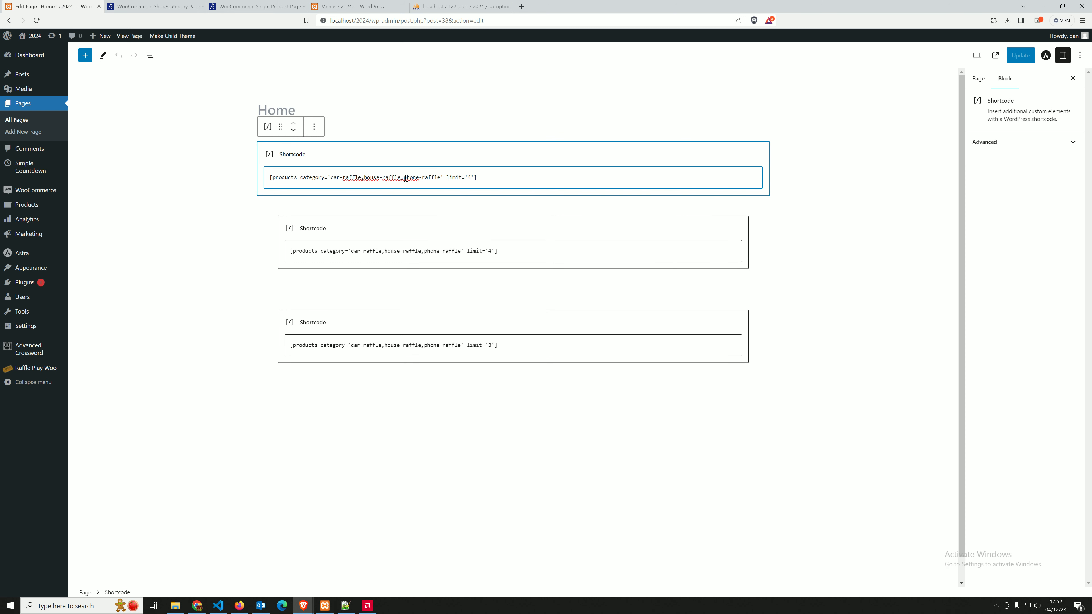
{"action": "left_click_drag", "start_coordinate": [403, 176], "coordinate": [333, 178]}
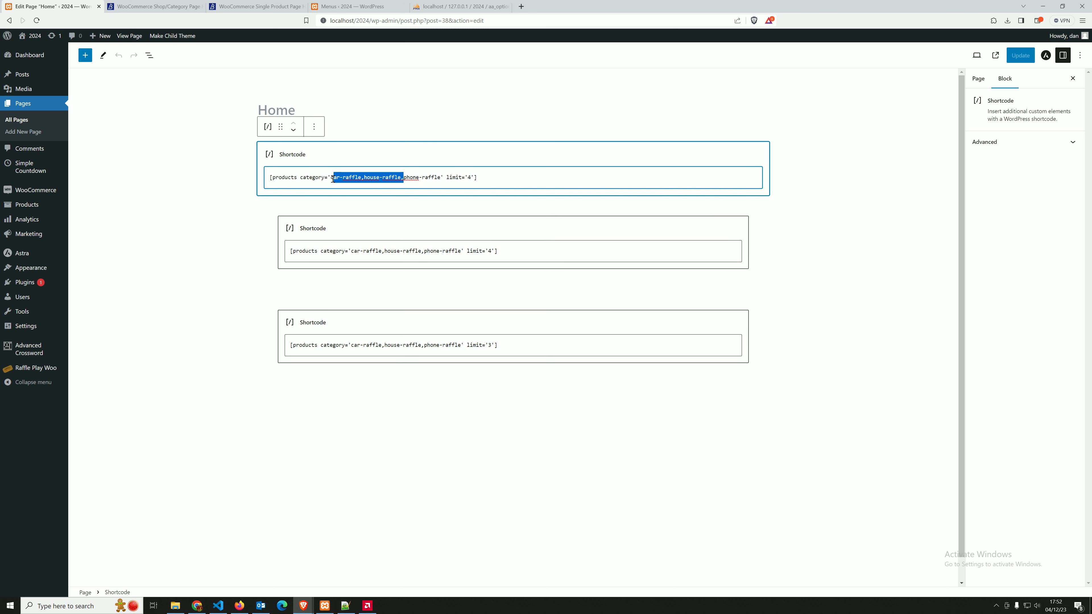
{"action": "key", "text": "BackSpace"}
{"action": "key", "text": "BackSpace"}
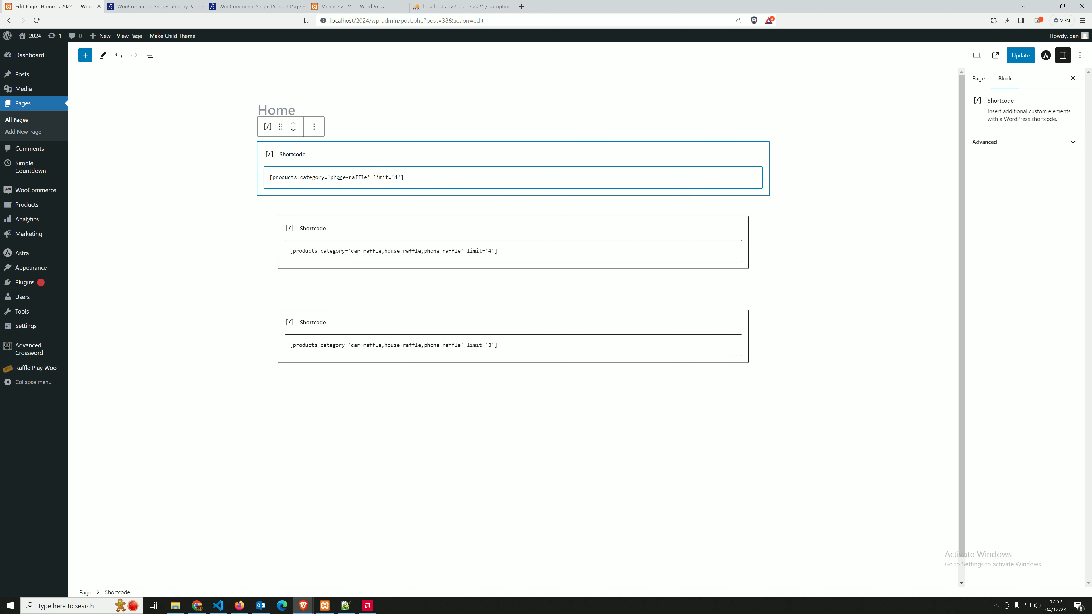
{"action": "left_click", "coordinate": [1022, 56]}
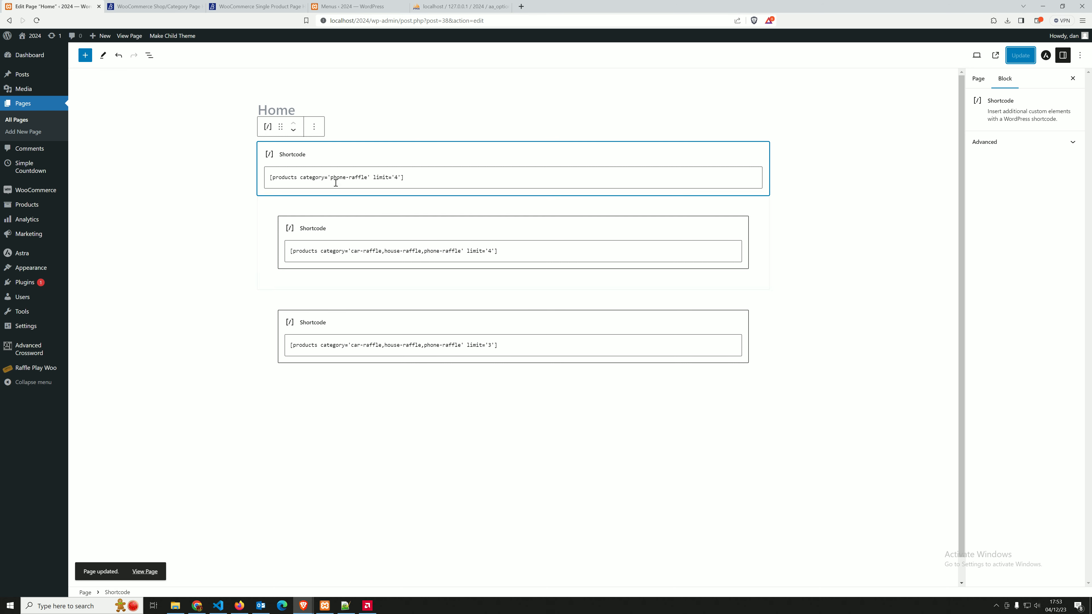
Reload the storefront Home page, view the Phone Raffle – 3 Tickets product, and return to Home
{"action": "mouse_move", "coordinate": [303, 606]}
{"action": "left_click", "coordinate": [355, 568]}
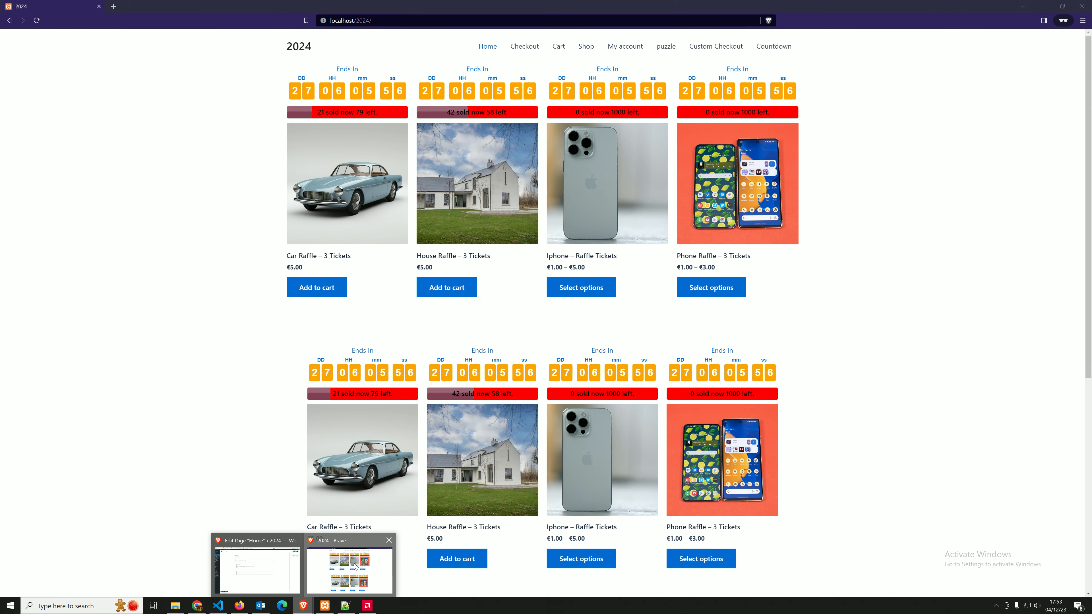
{"action": "left_click", "coordinate": [36, 20]}
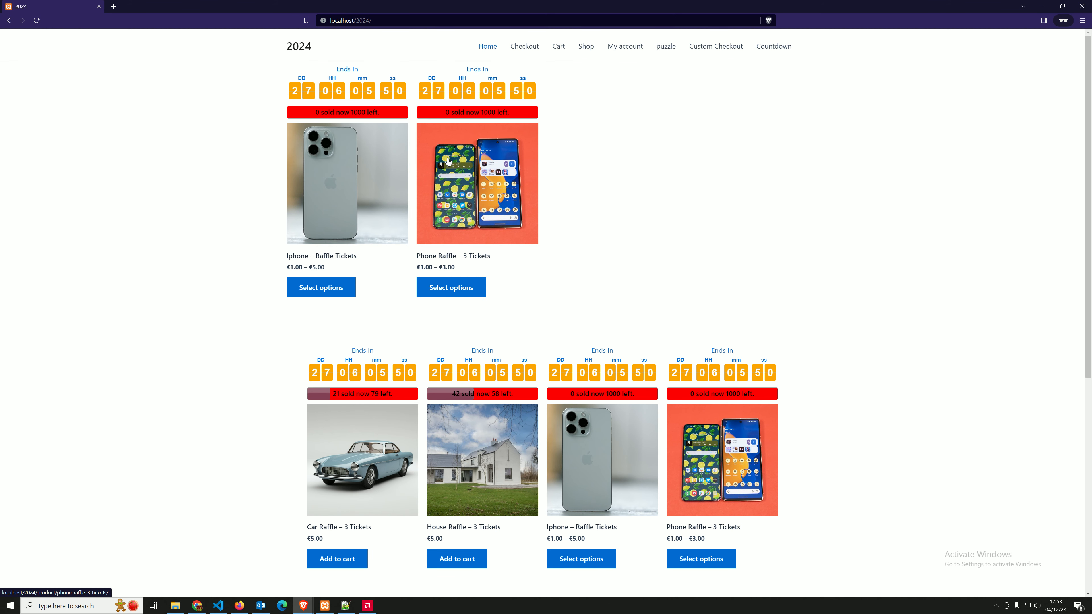
{"action": "left_click", "coordinate": [478, 170]}
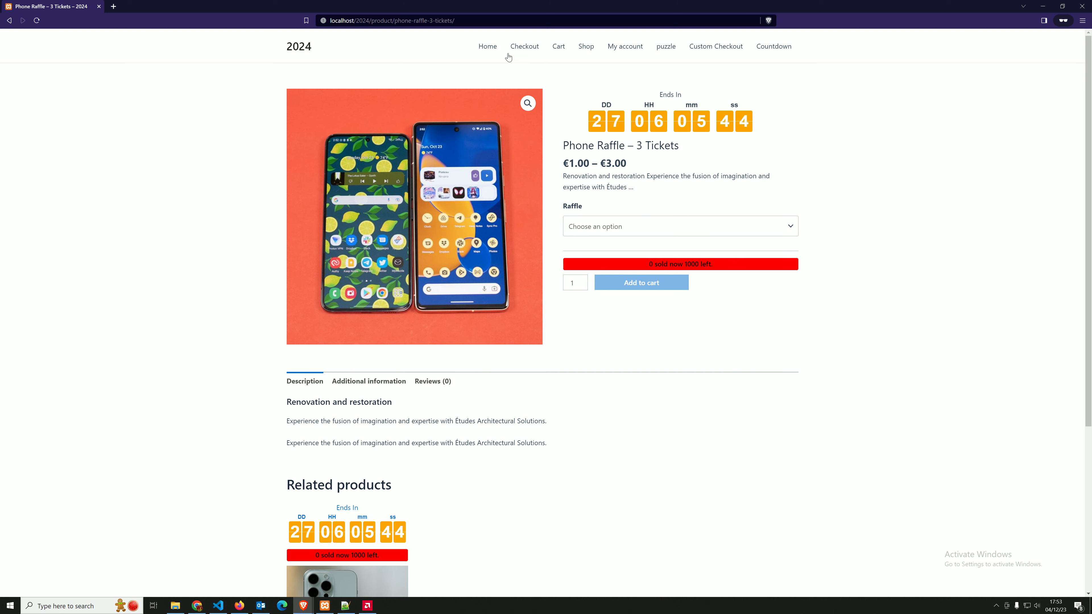
{"action": "left_click", "coordinate": [492, 48]}
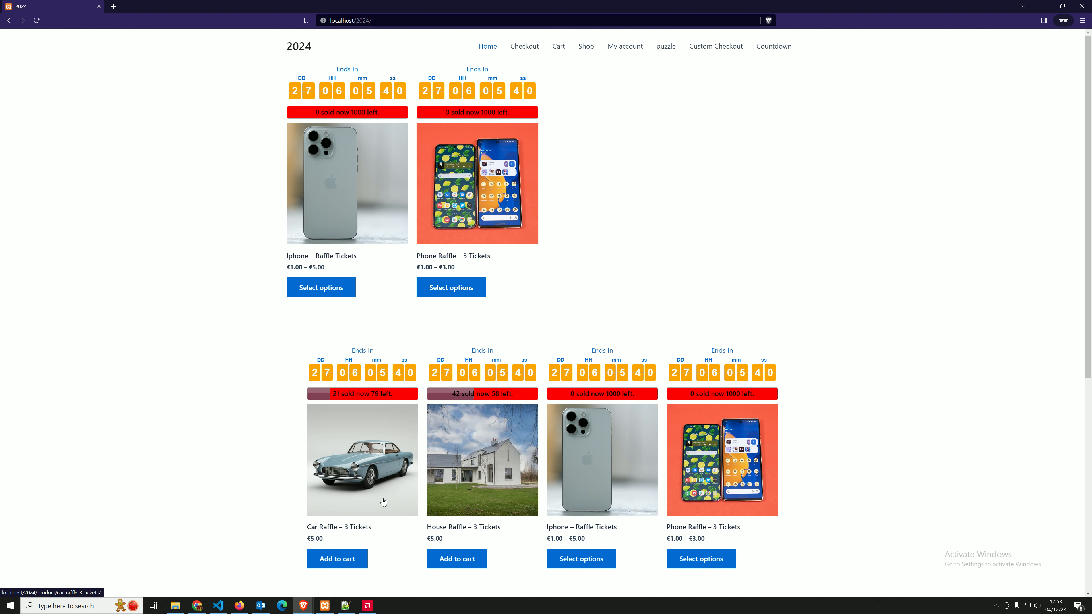
Go back to the Home page editor and review its three products shortcodes
{"action": "left_click", "coordinate": [326, 559]}
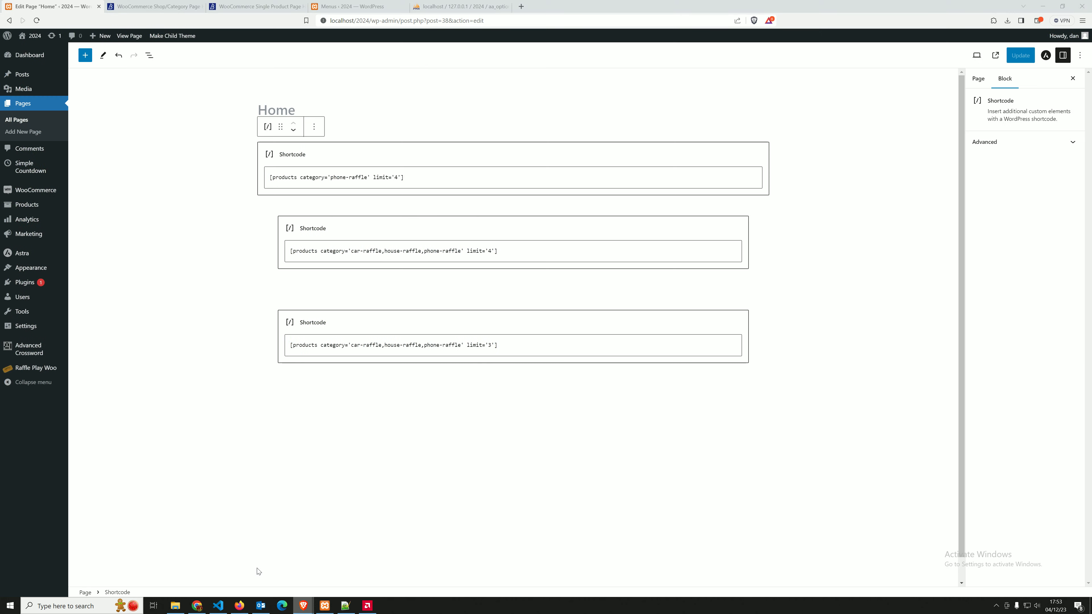
{"action": "left_click", "coordinate": [156, 332]}
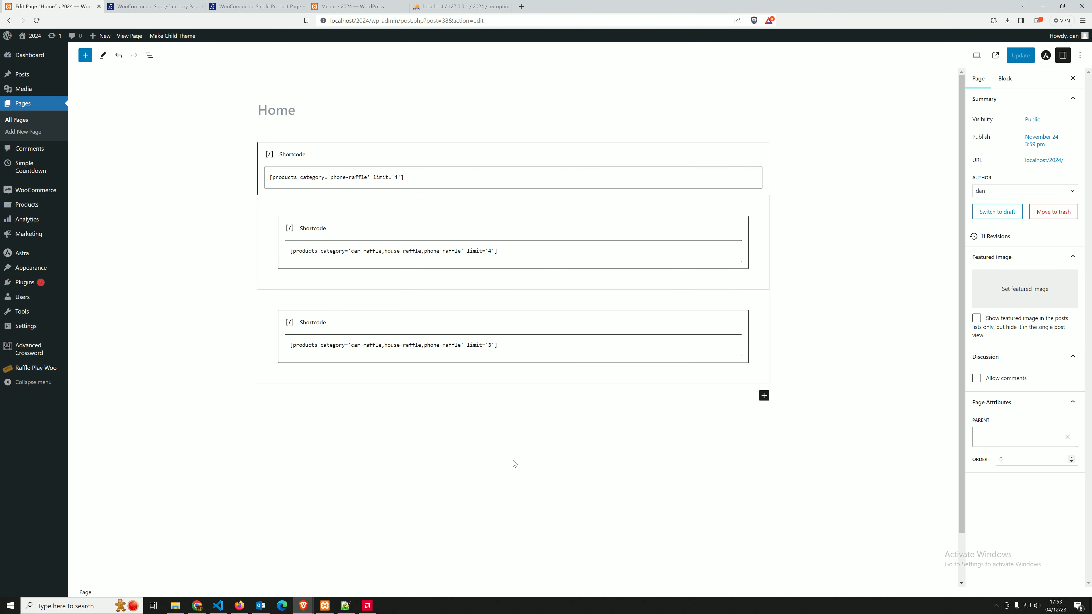
{"action": "left_click_drag", "start_coordinate": [417, 347], "coordinate": [251, 173]}
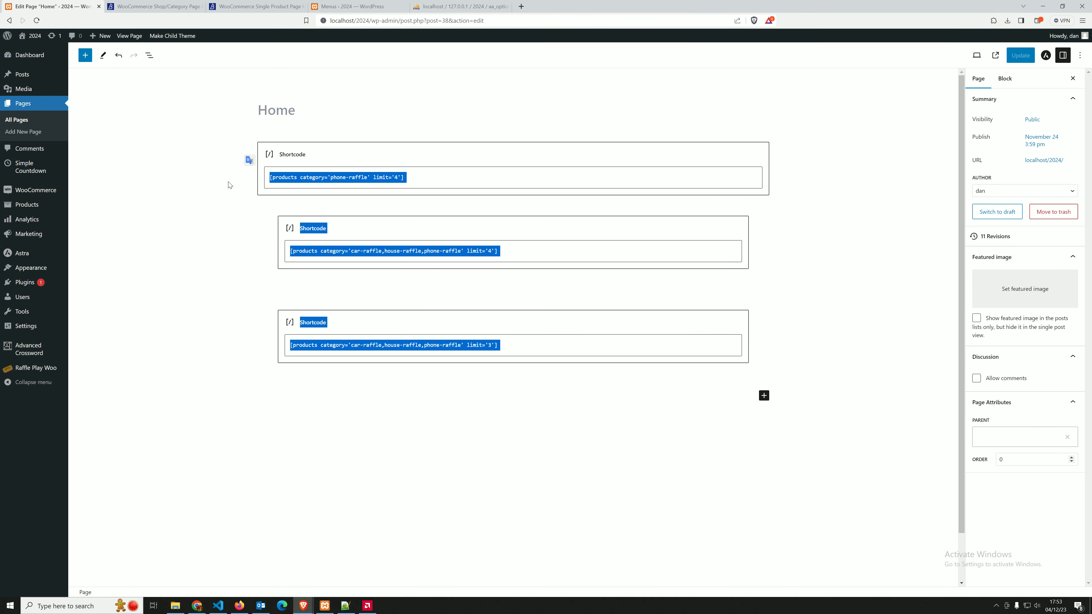
{"action": "left_click", "coordinate": [235, 264]}
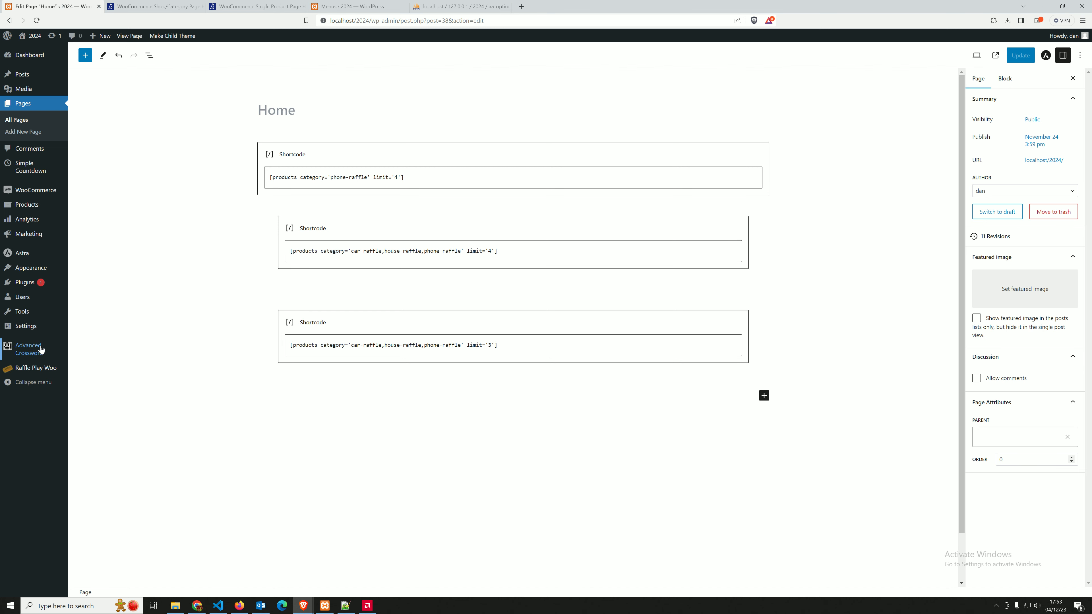
View the installed plugins list, reload the storefront Home page, and return to the plugins list
{"action": "left_click", "coordinate": [25, 288]}
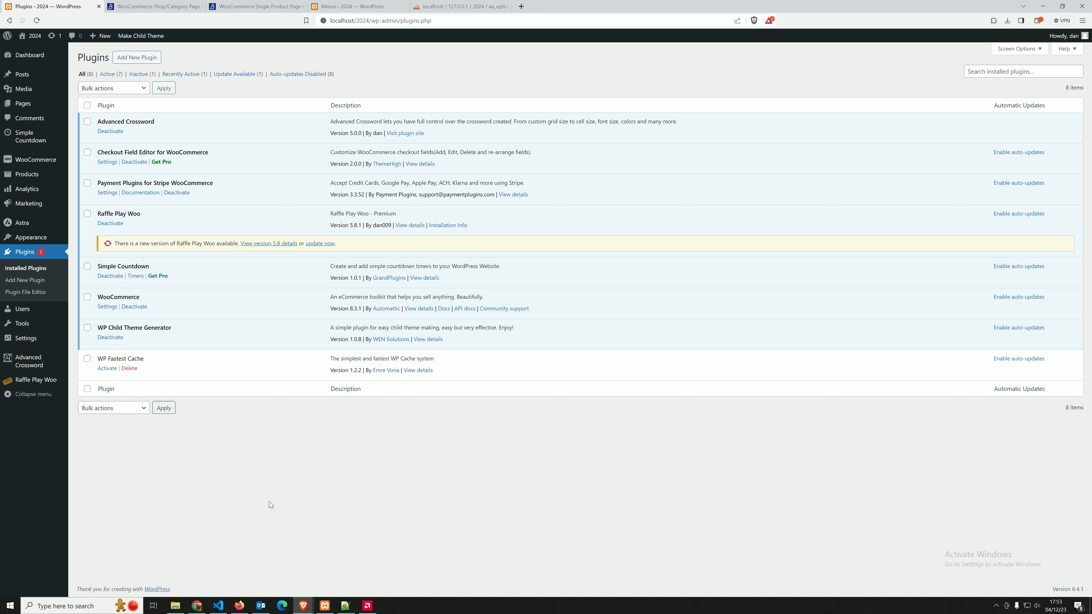
{"action": "mouse_move", "coordinate": [306, 607]}
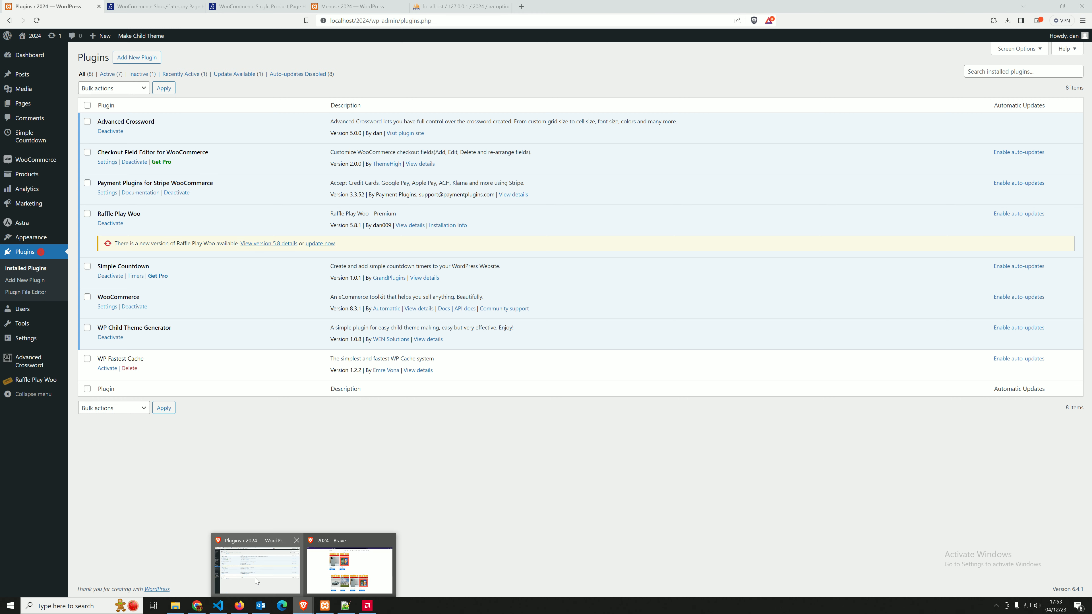
{"action": "left_click", "coordinate": [348, 577]}
{"action": "left_click", "coordinate": [37, 22]}
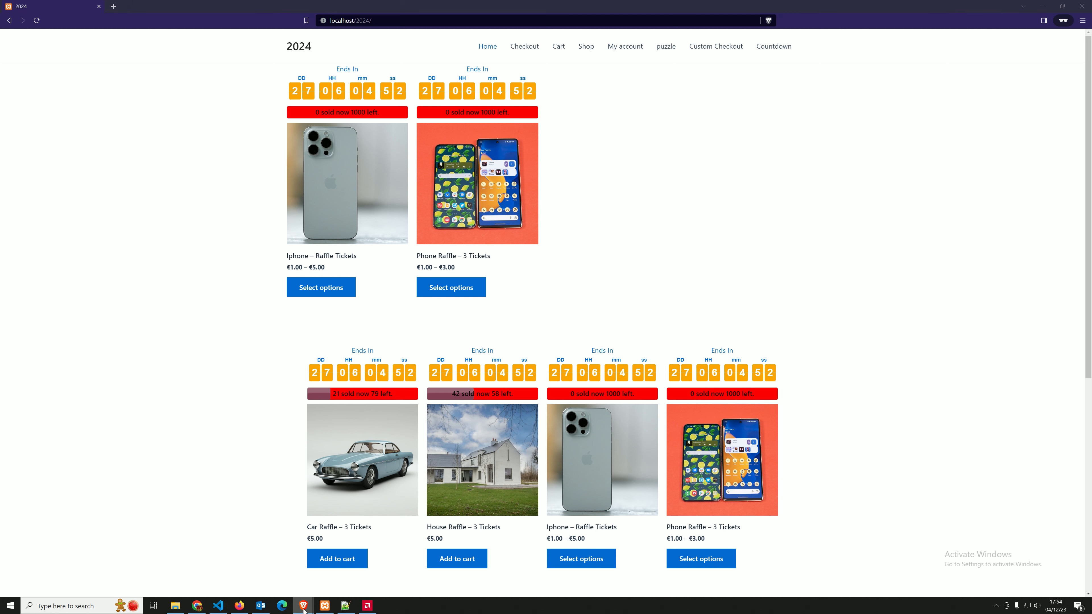
{"action": "mouse_move", "coordinate": [303, 606]}
{"action": "left_click", "coordinate": [261, 569]}
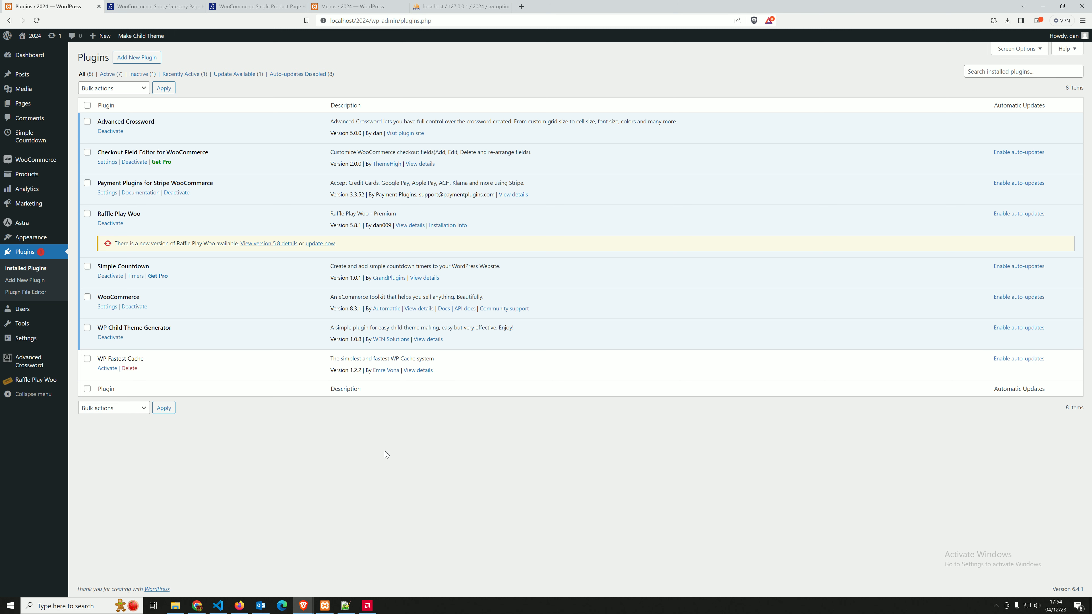
{"action": "left_click", "coordinate": [367, 606]}
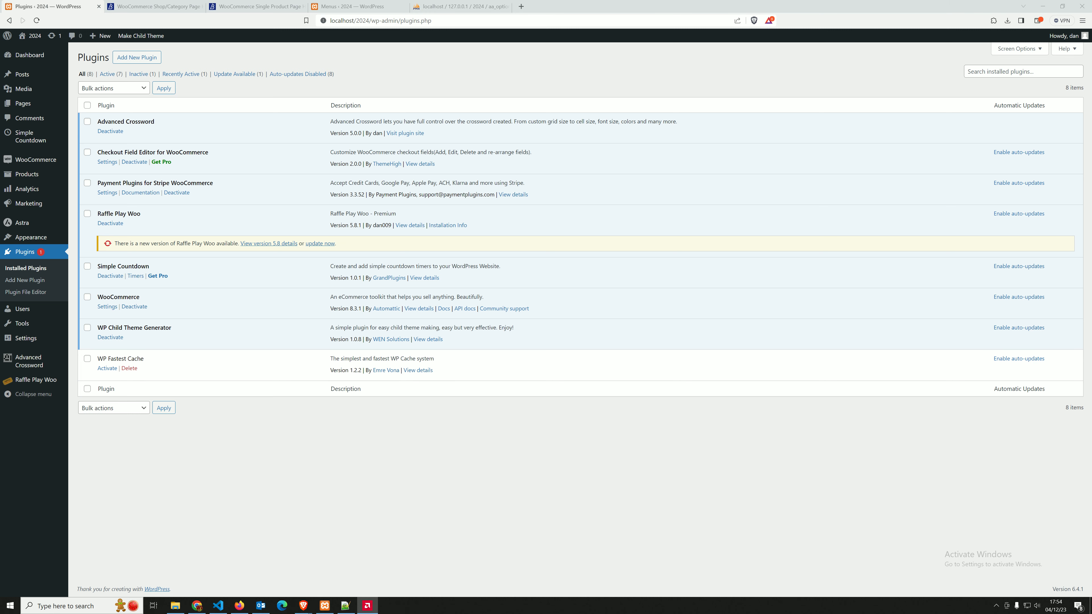